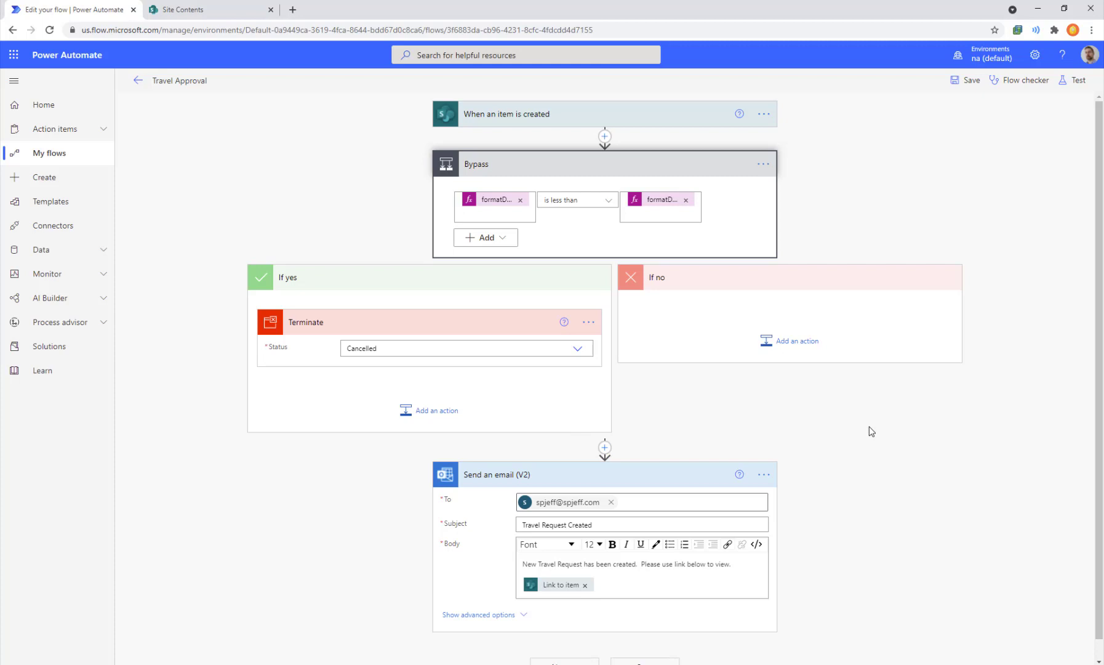
- Annotate Bypass's formatDateTime expression and the Terminate exit path with the notes 'exit' and 'halt'
click(669, 208)
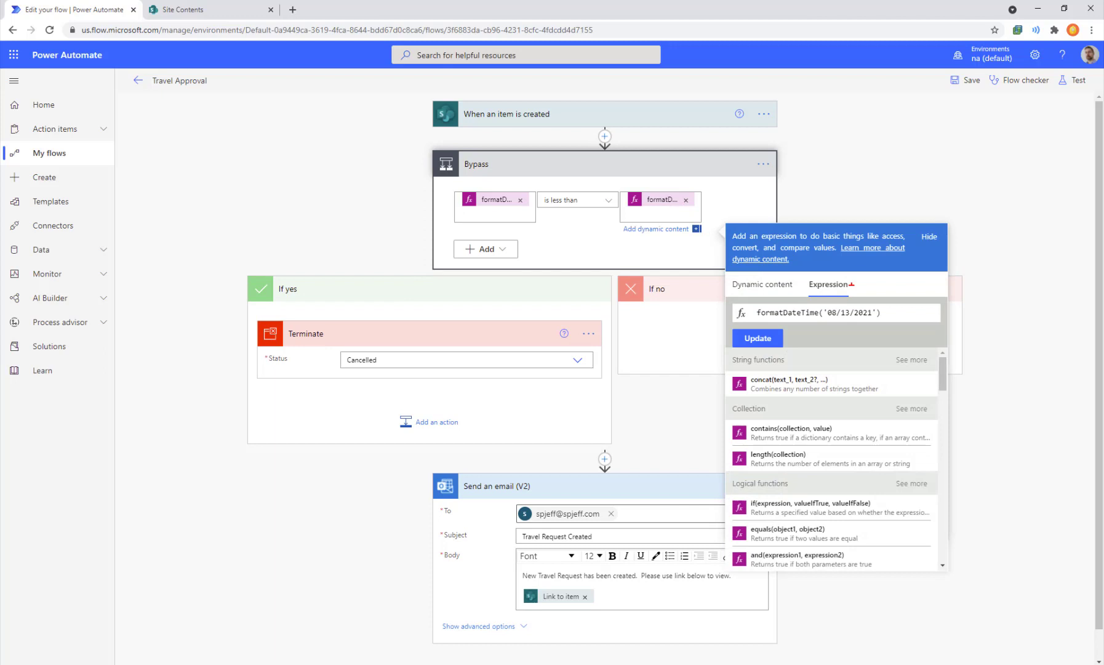
mouse_move(850, 333)
mouse_down()
mouse_move(794, 295)
mouse_move(832, 338)
mouse_up()
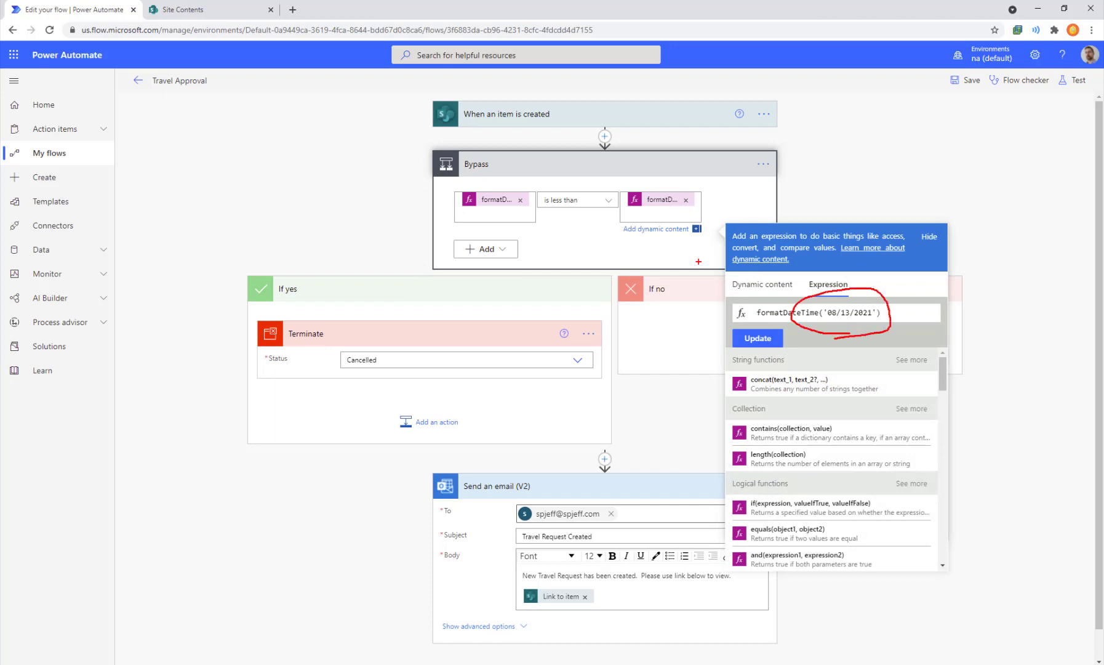
mouse_move(654, 159)
mouse_down()
mouse_move(659, 183)
mouse_move(623, 238)
mouse_move(462, 245)
mouse_move(451, 375)
mouse_move(202, 386)
mouse_move(226, 411)
mouse_up()
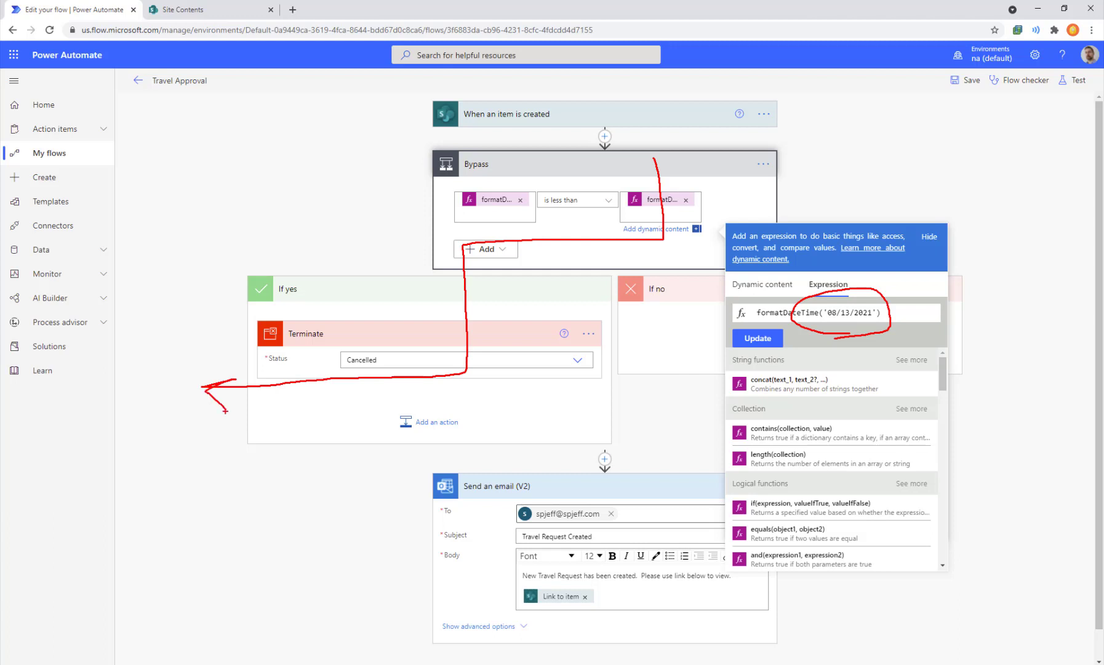
text(texit)
key(Return)
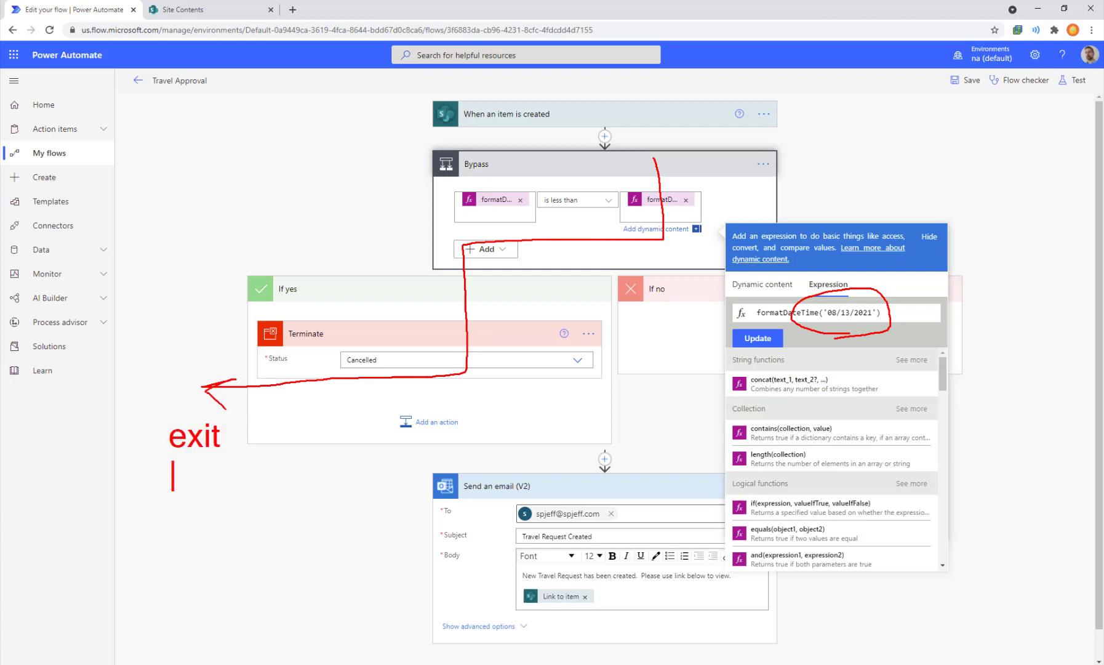
text(halt)
key(Escape)
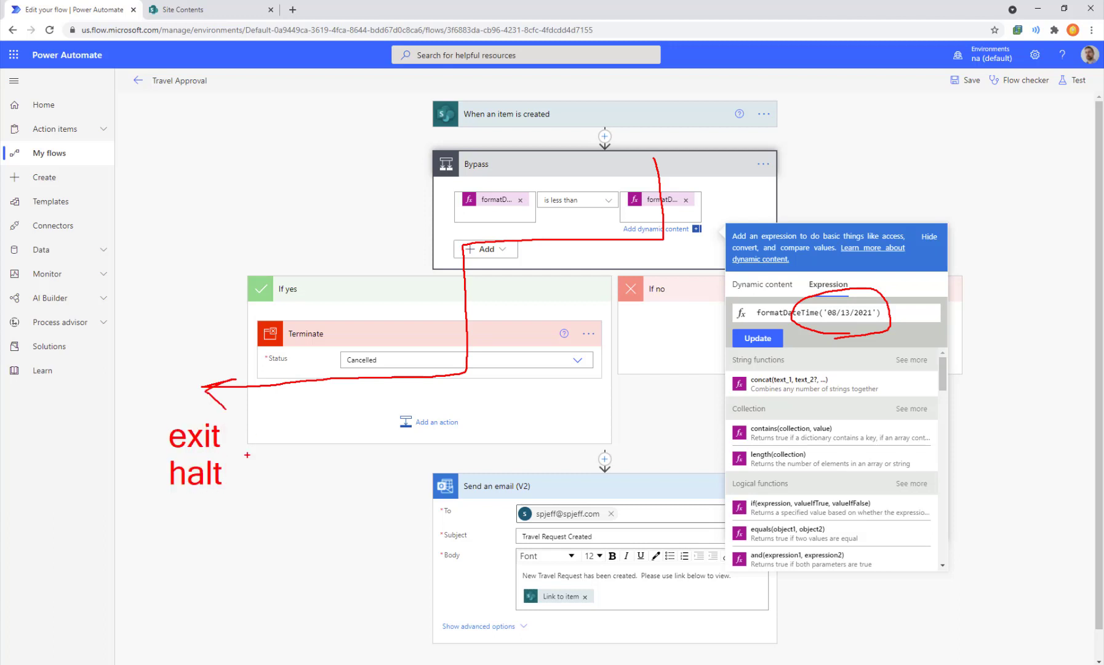
key(Escape)
- Outline the Send an email (V2) card and label it 'halt - complete' and 'error halt early'
click(348, 496)
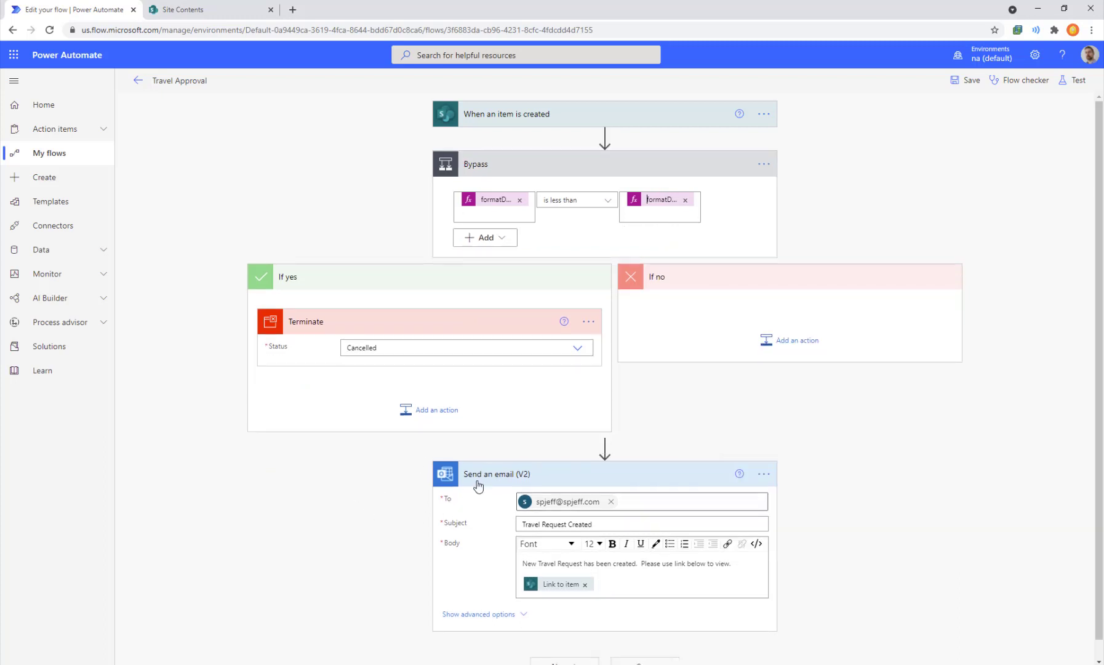
mouse_move(427, 462)
mouse_down()
mouse_move(756, 621)
mouse_move(788, 625)
mouse_up()
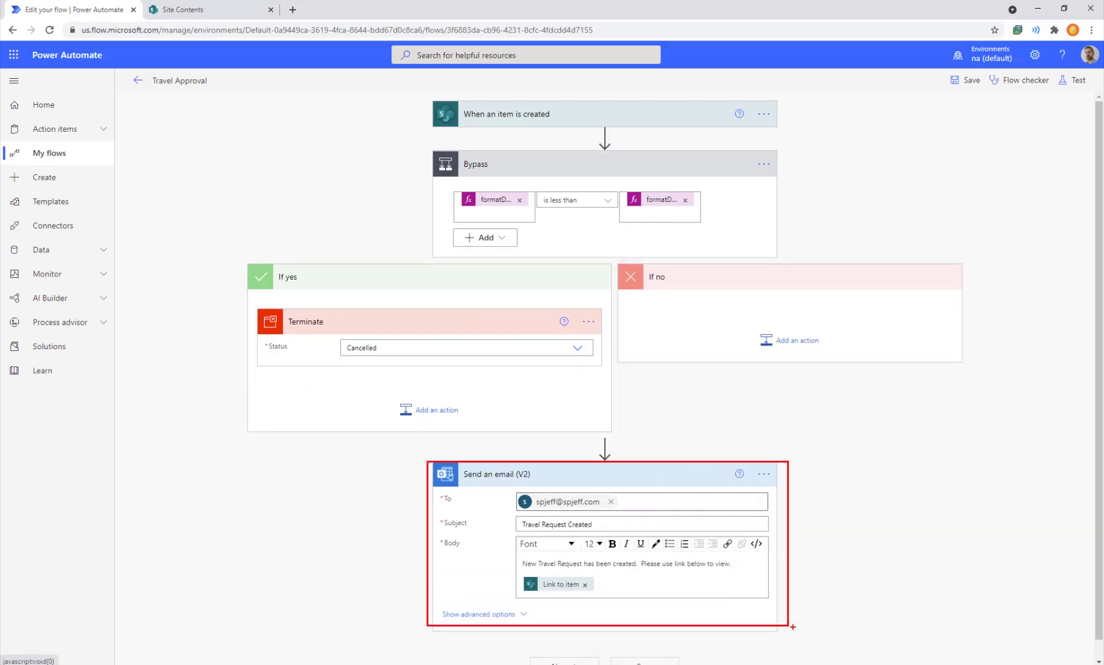
text(thalt - complete)
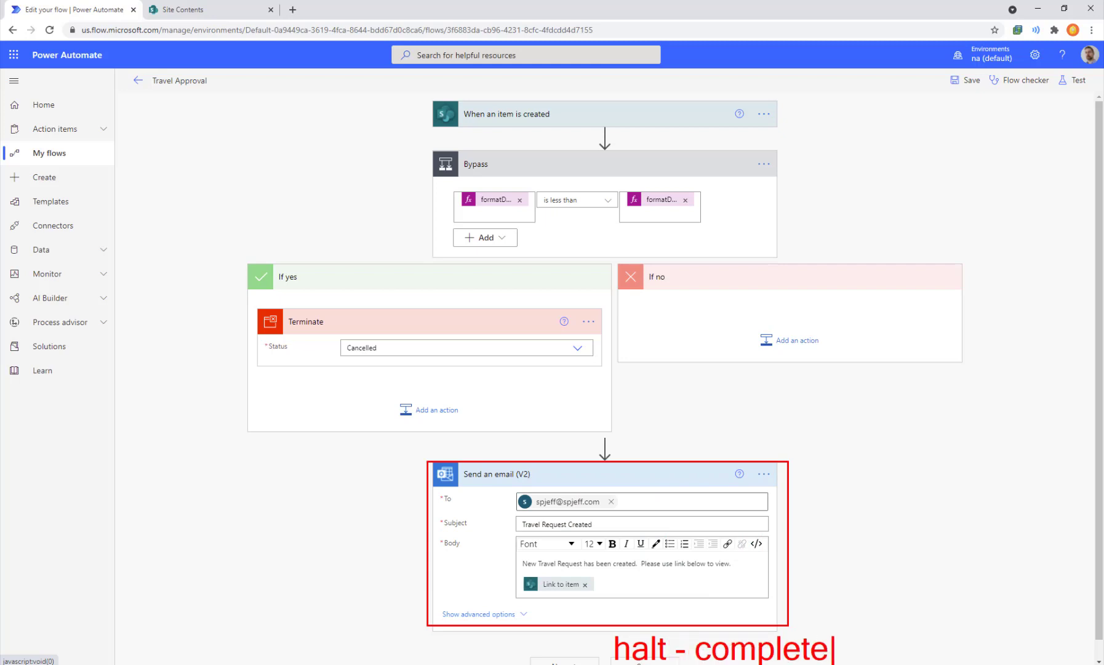
drag(739, 474, 804, 431)
text(terror halt )
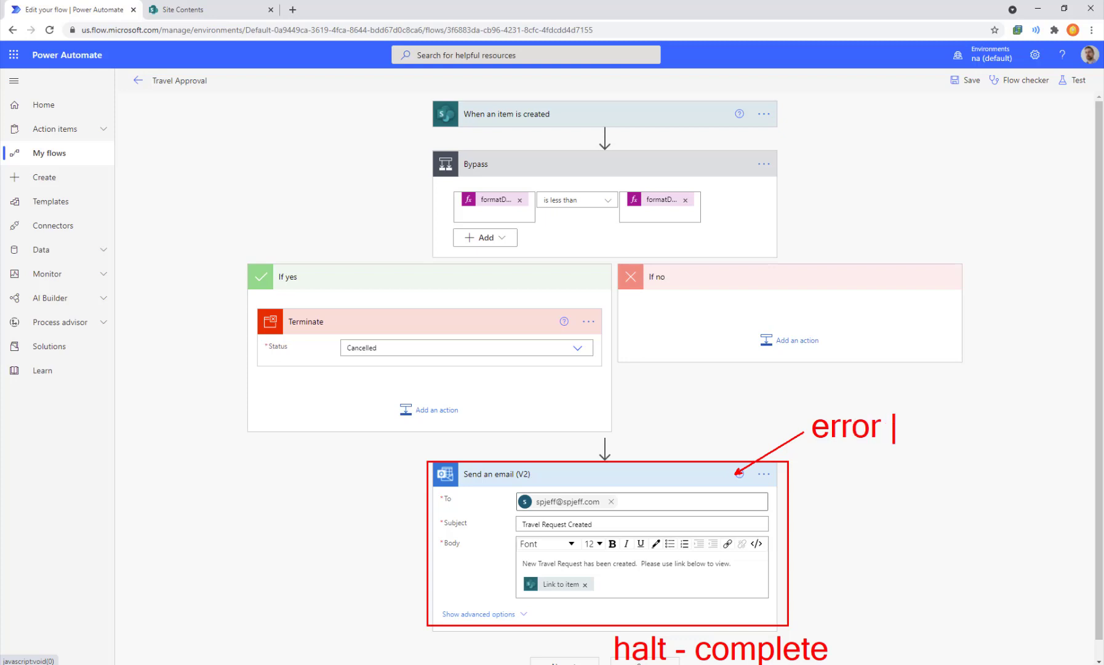
text(early)
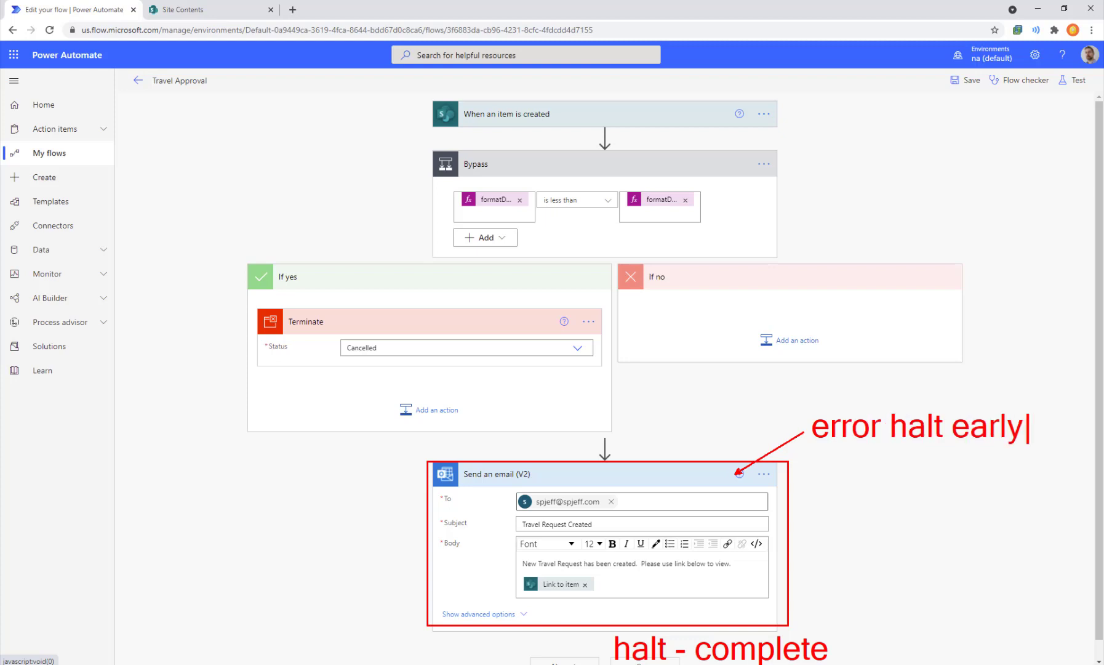
key(Escape)
- Insert a Scope action before Send an email (V2) and drag the email action inside it
click(605, 447)
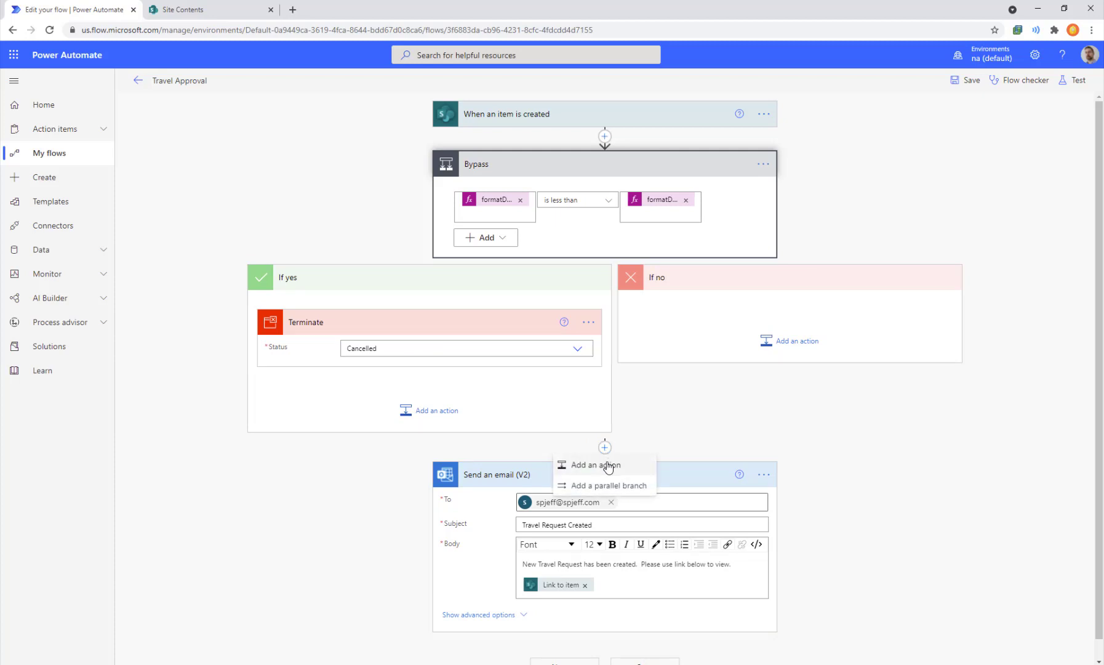
click(595, 465)
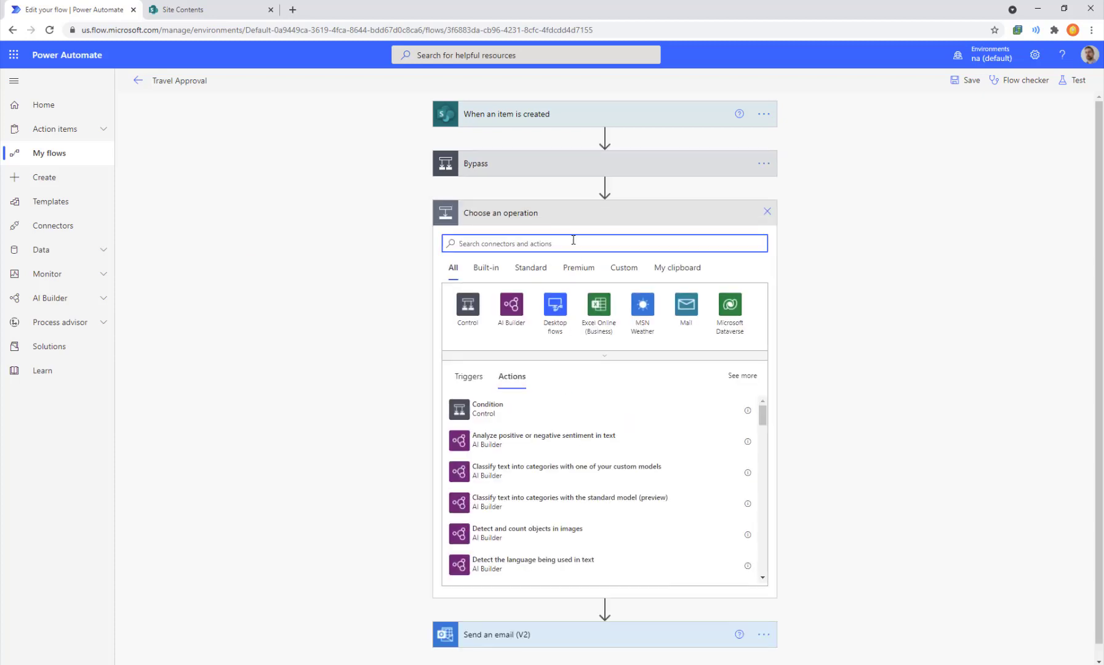
text(scope)
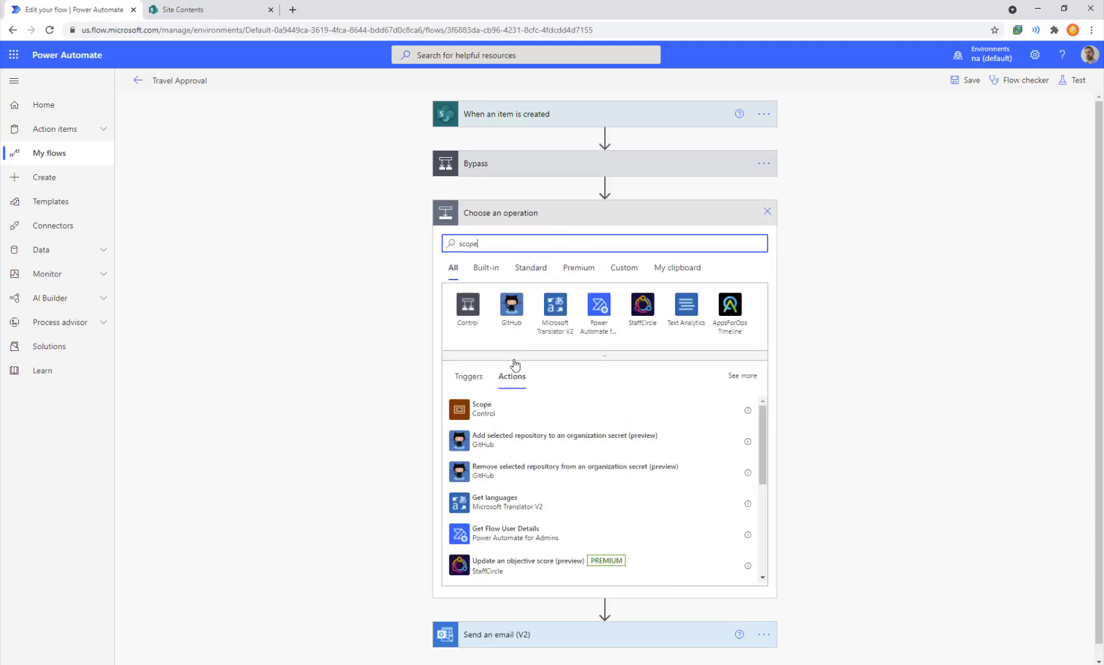
click(486, 411)
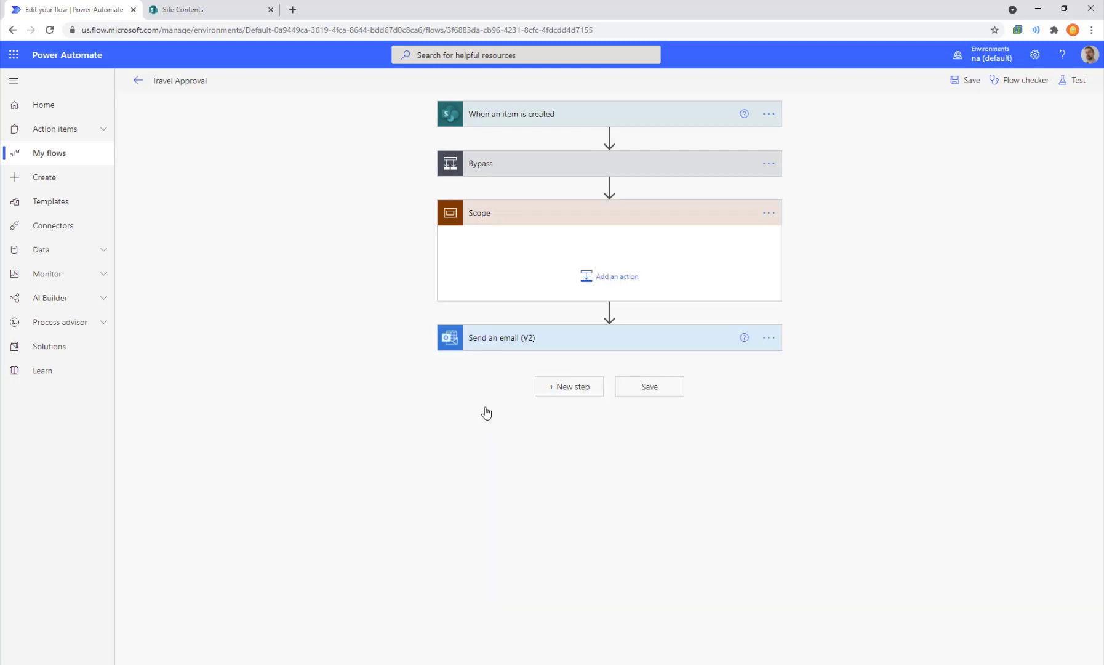
drag(623, 339, 631, 240)
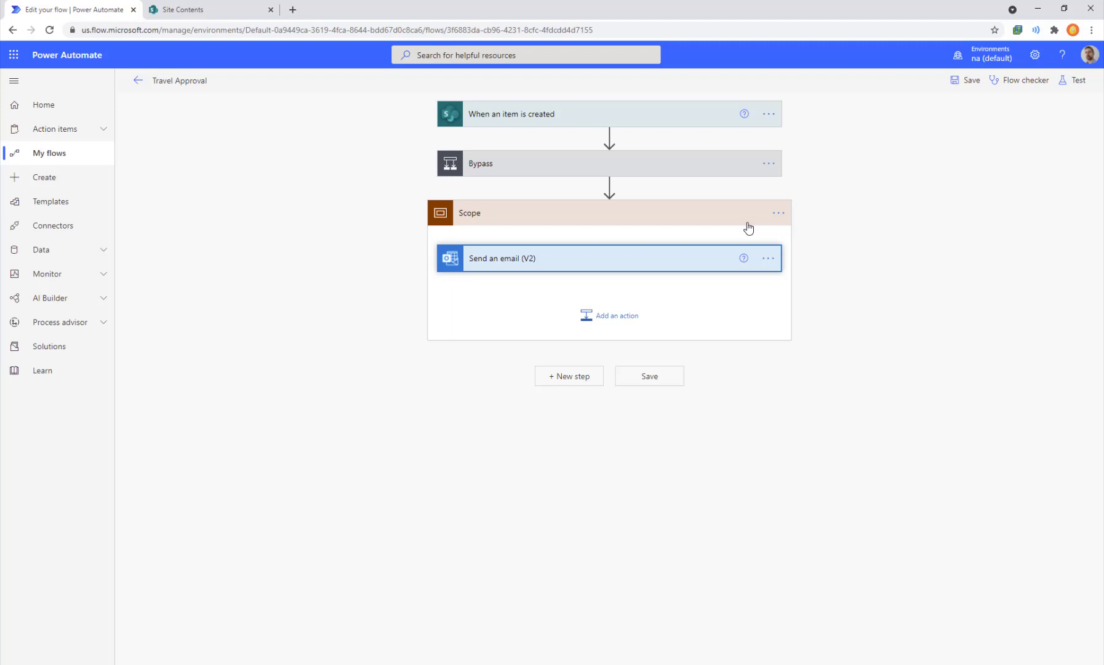
click(779, 213)
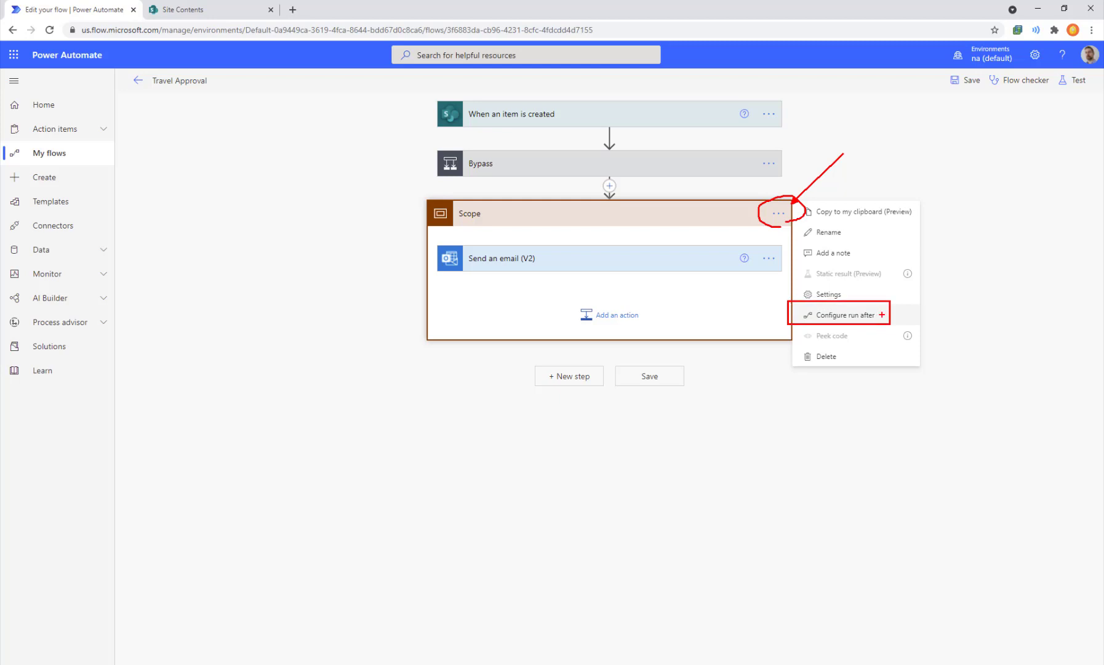
- Set the Scope to run after Bypass is successful or has failed, then save the flow
click(860, 315)
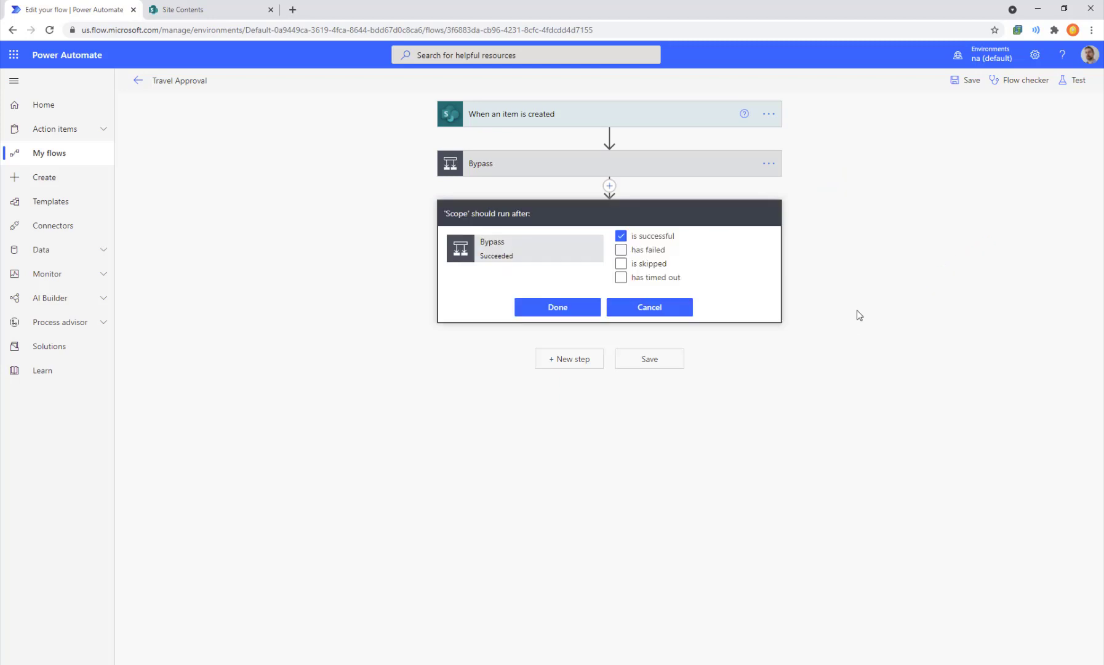
click(654, 250)
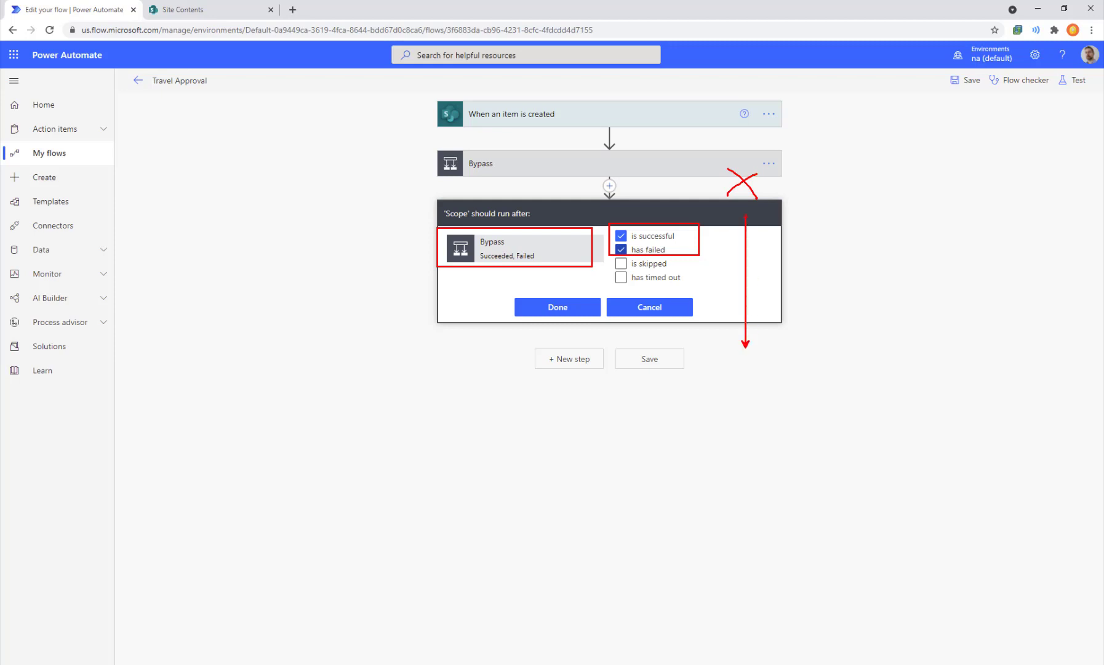
click(572, 309)
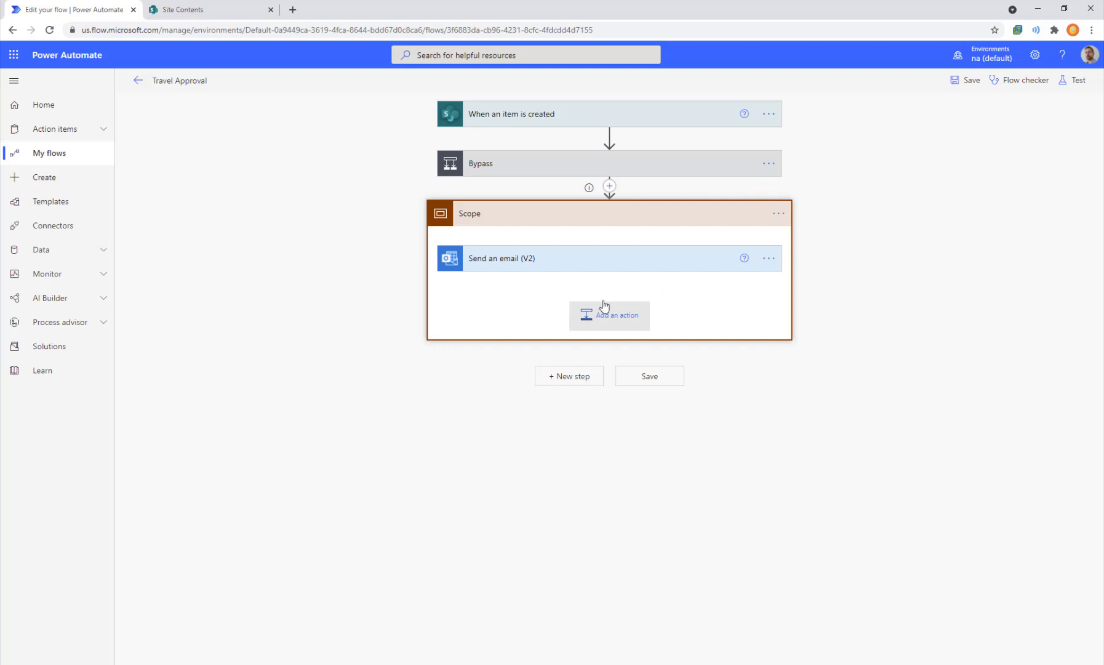
click(957, 80)
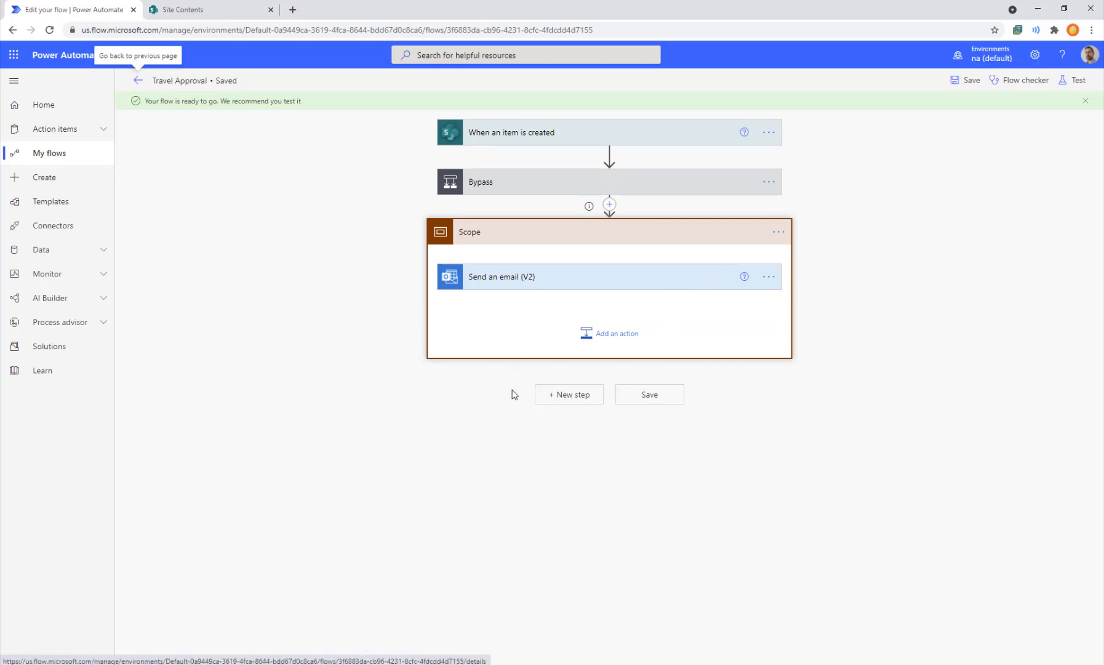
drag(431, 371, 791, 454)
mouse_move(430, 472)
mouse_down()
mouse_move(730, 543)
mouse_move(797, 546)
mouse_up()
drag(436, 571, 801, 648)
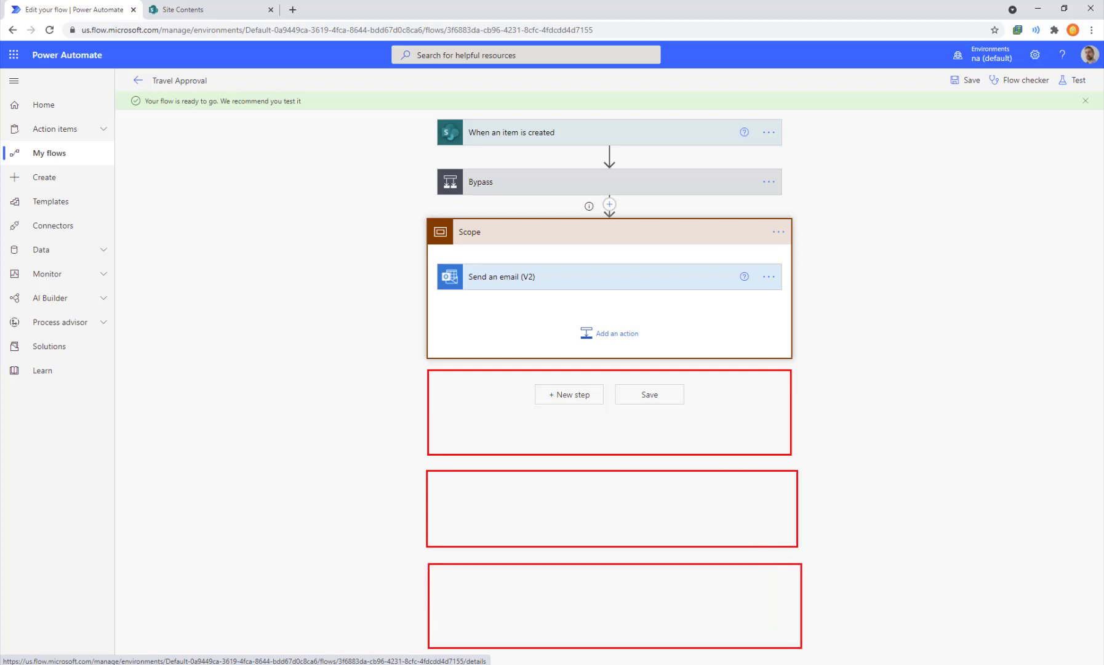
text(grant perm - person2)
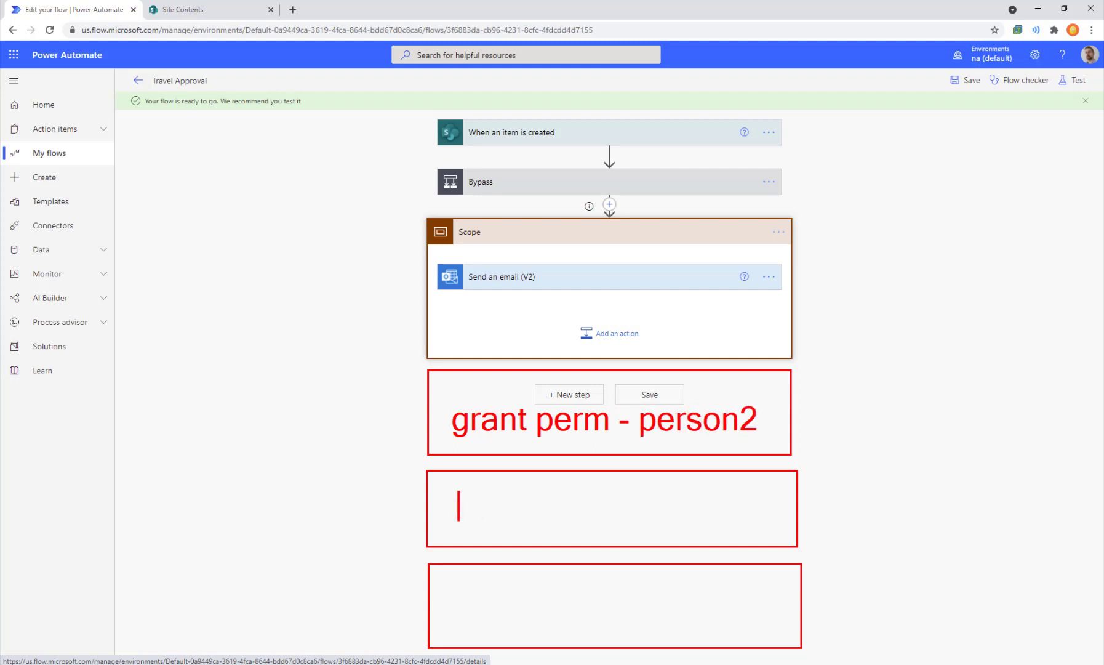
click(458, 505)
text(email - person 3)
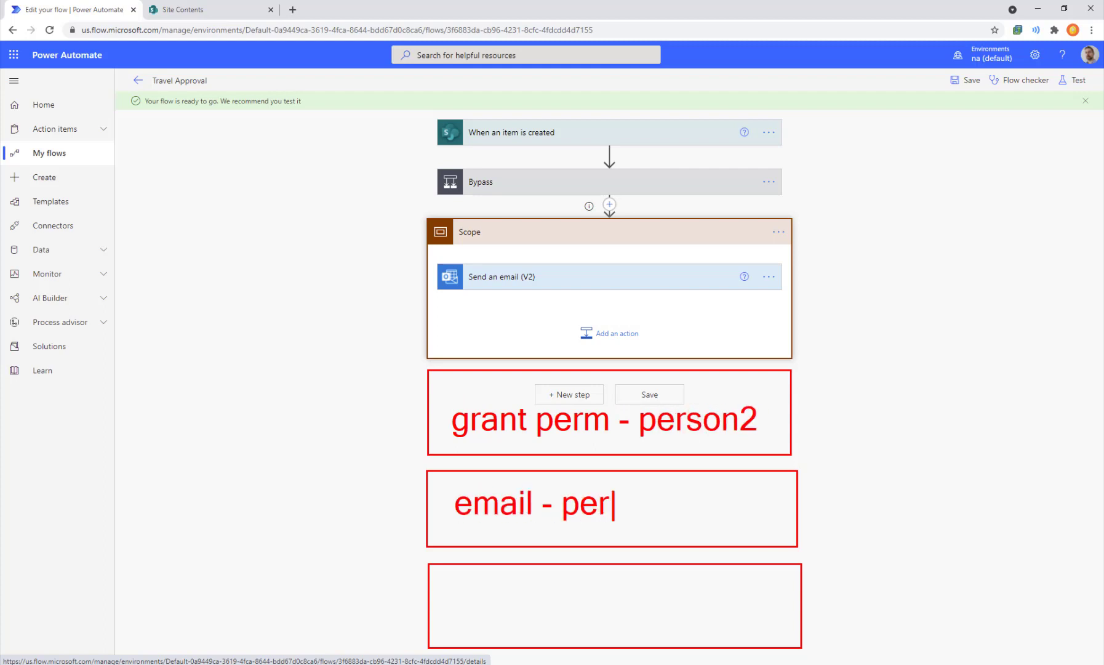
click(447, 606)
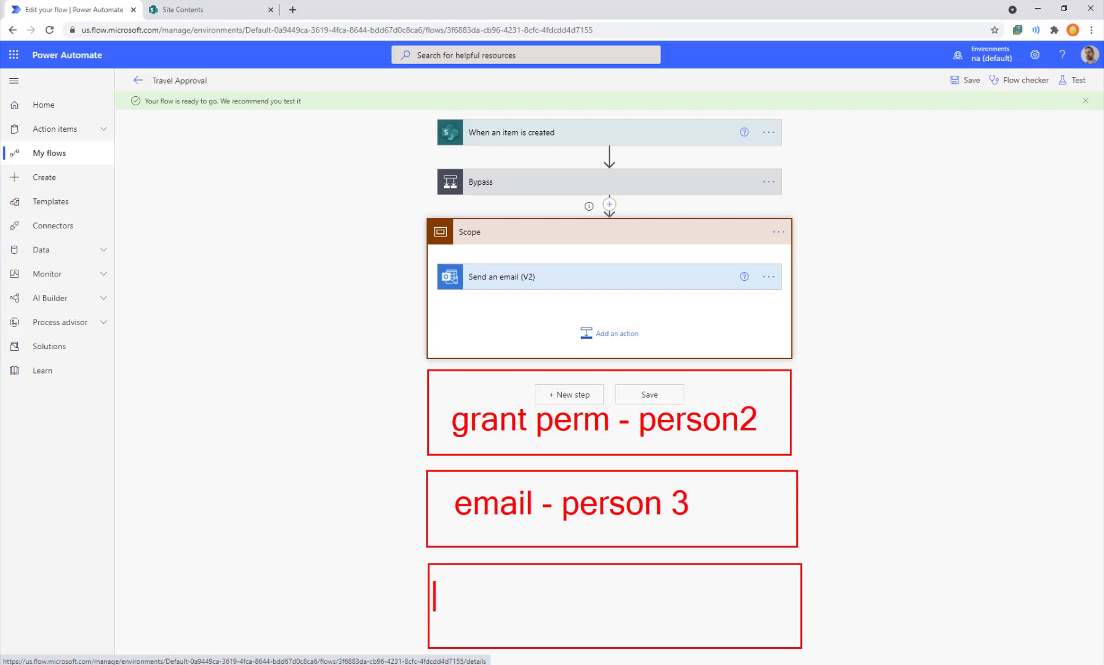
text(create folder)
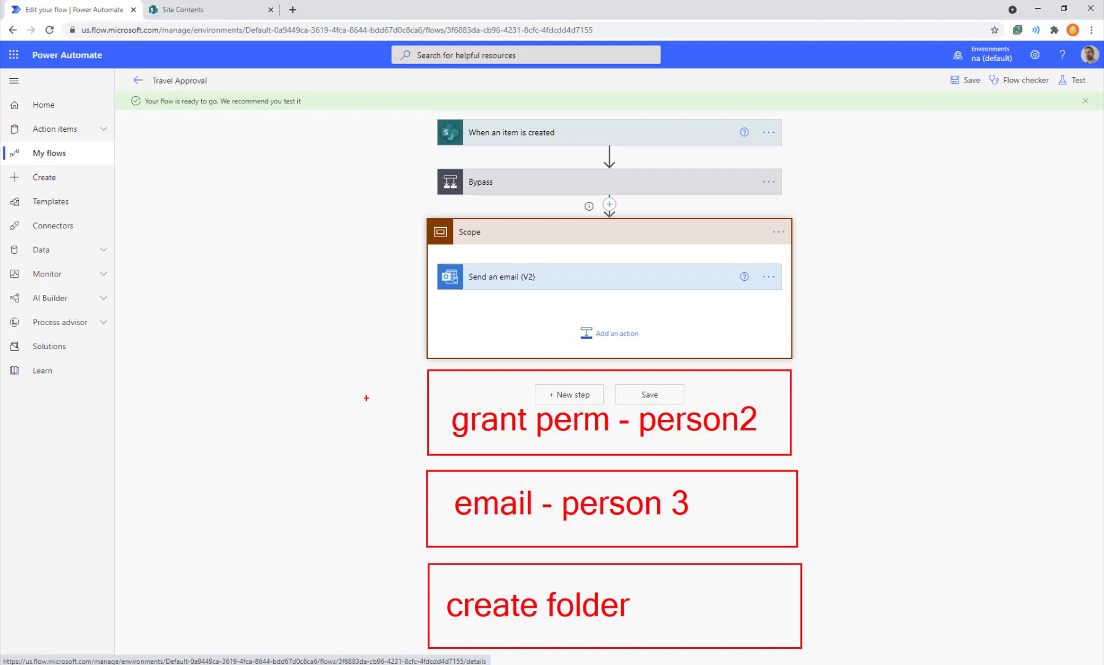
click(312, 368)
text(scope)
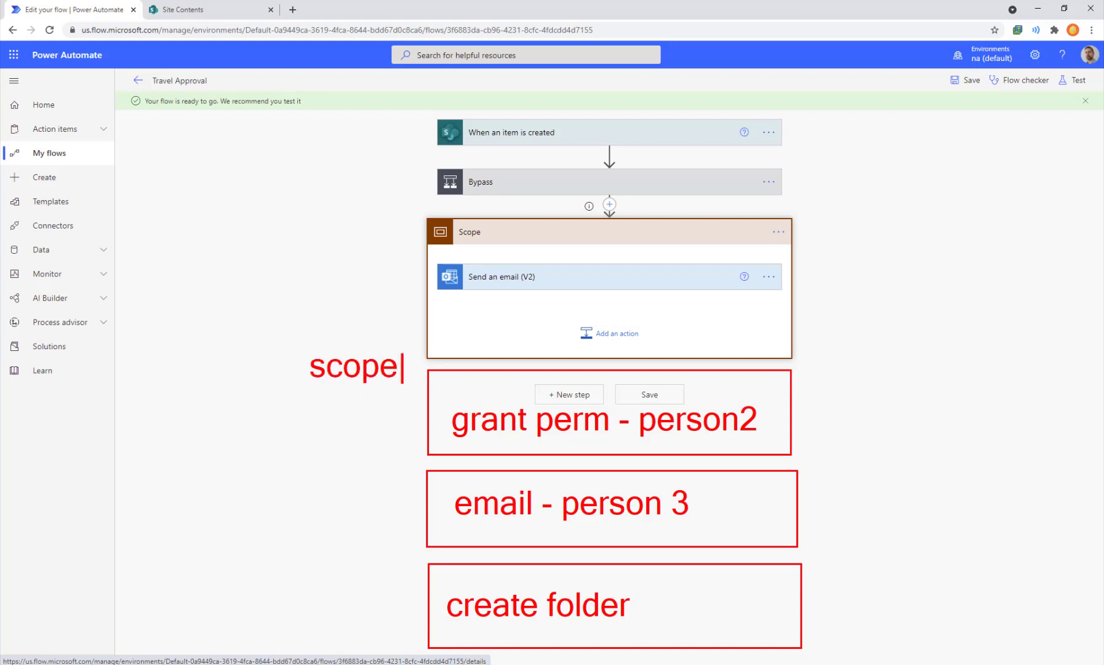
click(311, 471)
text(scope)
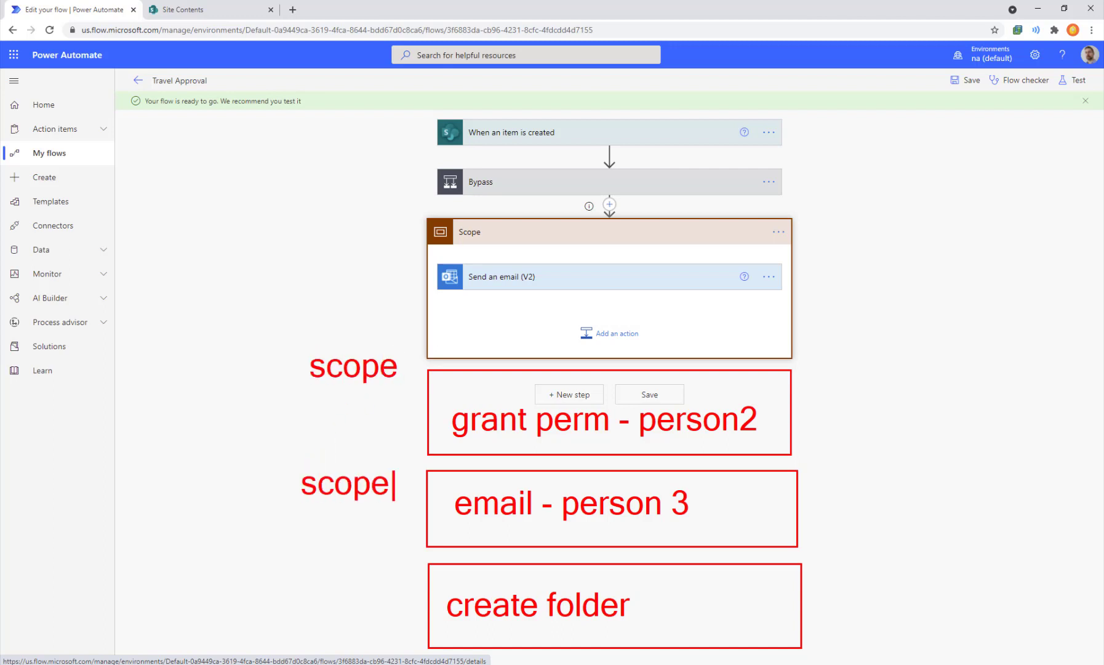
click(301, 576)
text(scop)
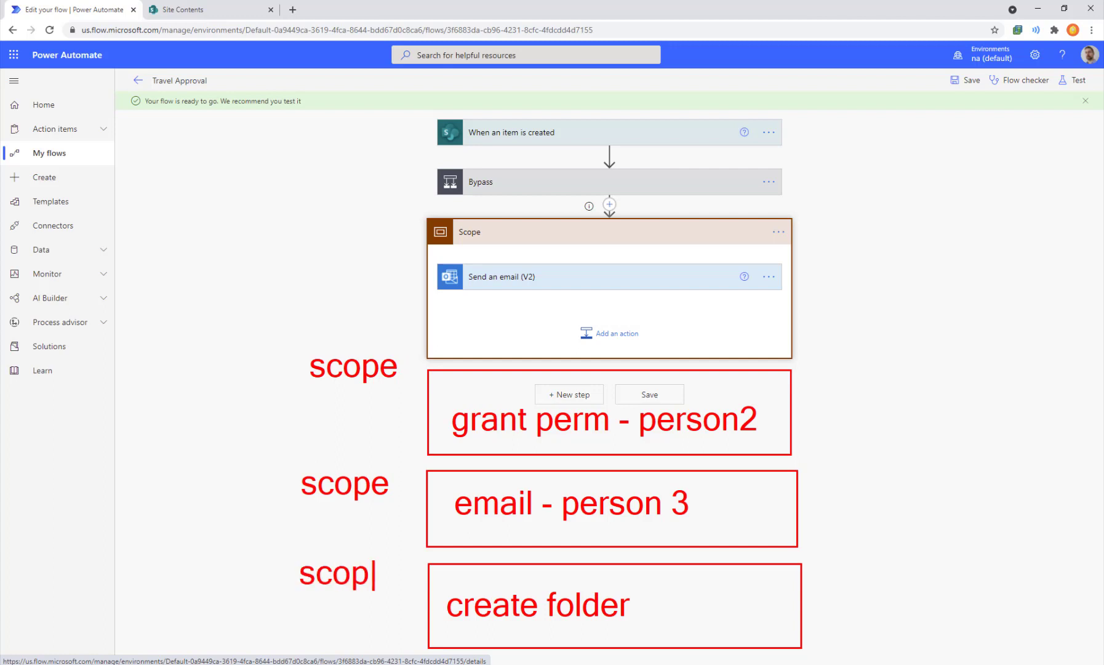
text(e)
mouse_move(710, 487)
mouse_down()
mouse_move(746, 521)
mouse_move(749, 486)
mouse_up()
text(t)
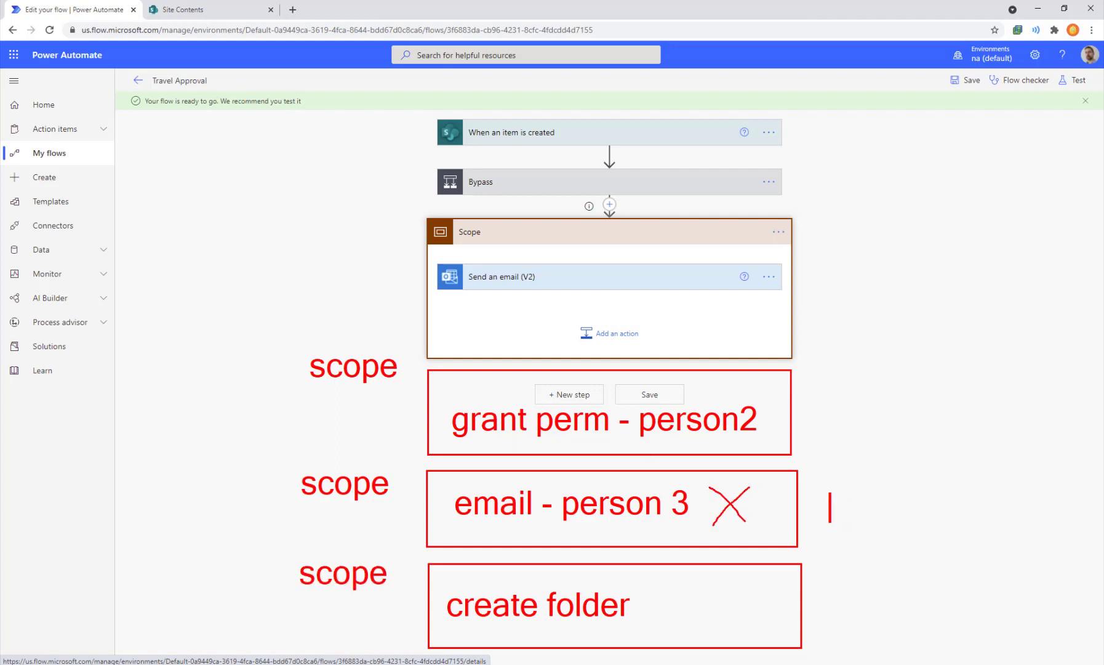
text(invalid e)
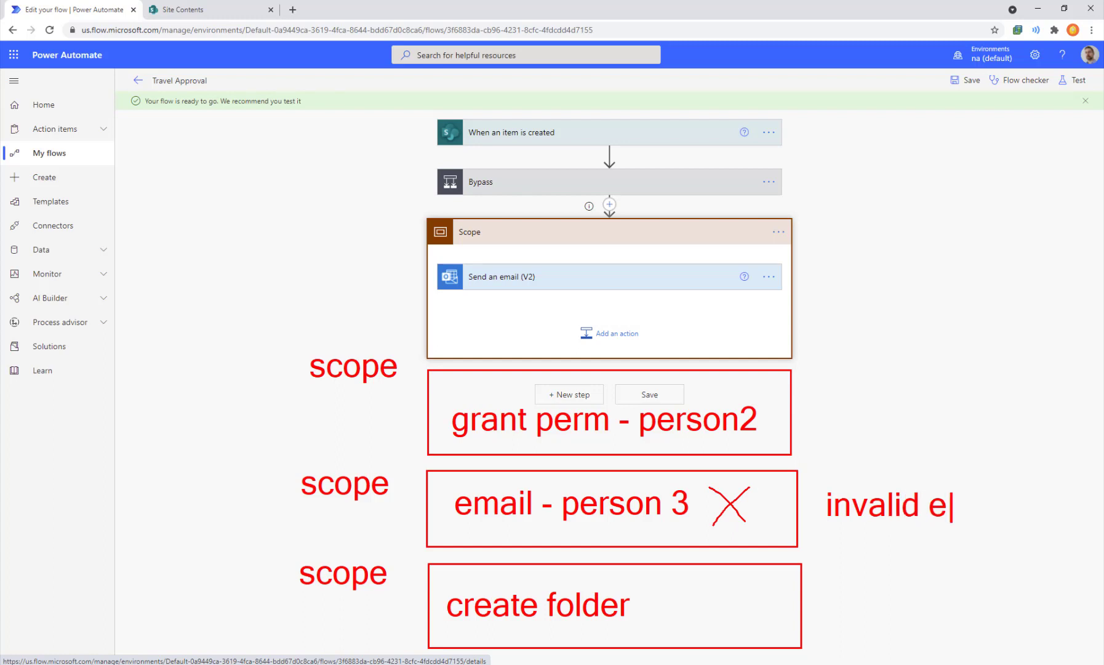
text(mail input)
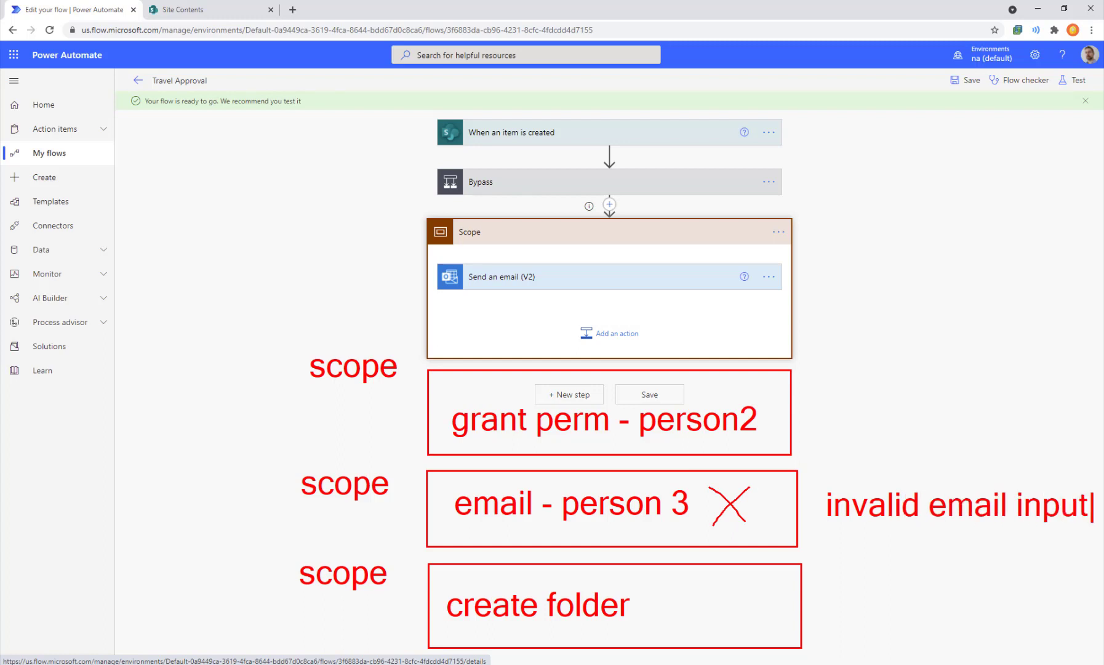
key(Escape)
mouse_move(706, 484)
mouse_down()
mouse_move(766, 541)
mouse_move(758, 529)
mouse_up()
drag(730, 616, 734, 537)
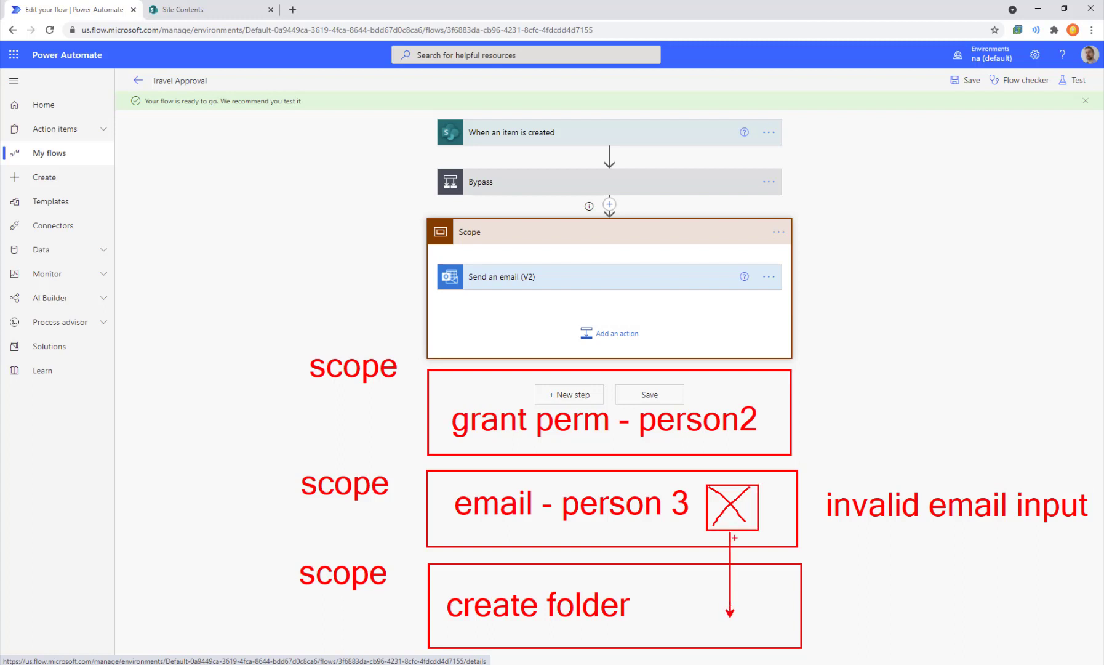
text(tcontinue)
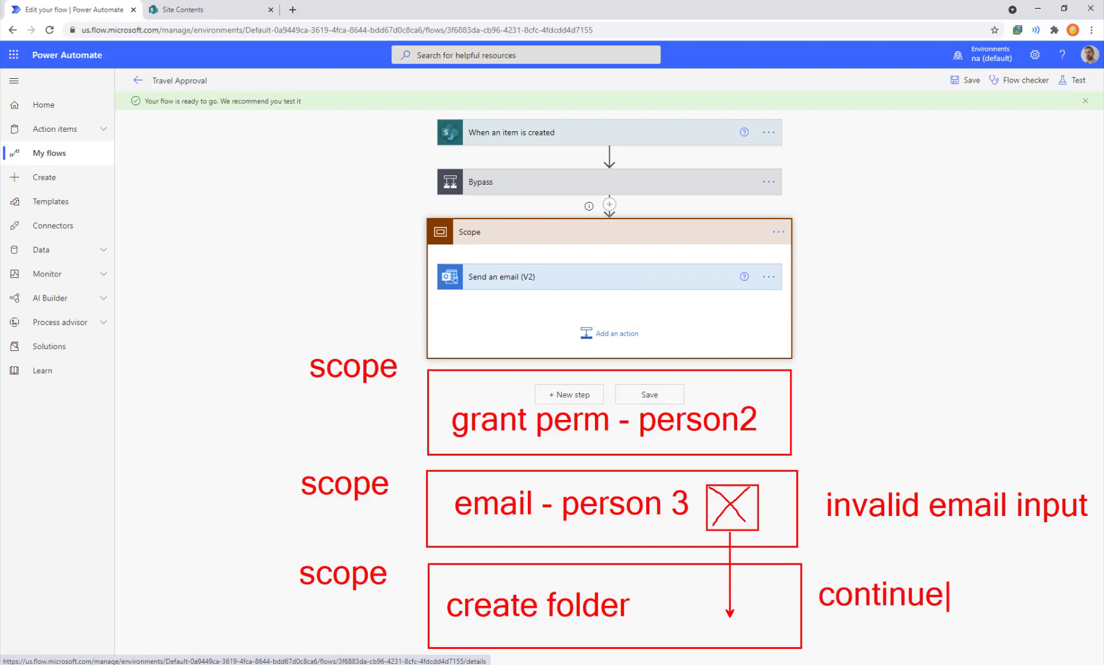
key(Escape)
- Insert an empty Scope 2 between Bypass and Scope and open its run-after settings
key(Escape)
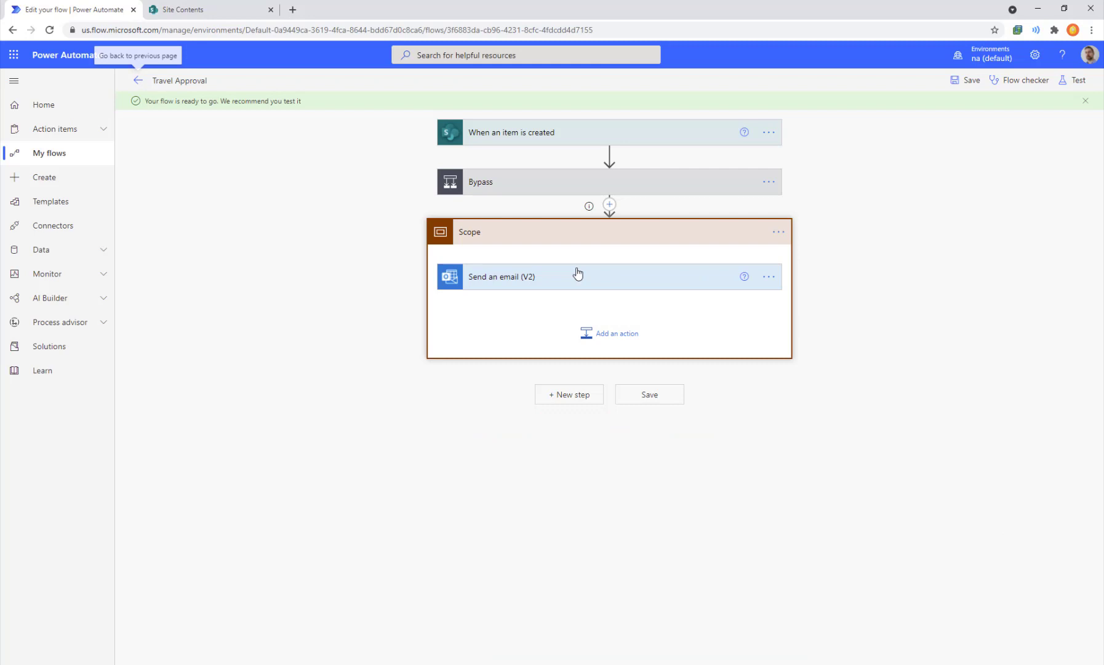
click(609, 204)
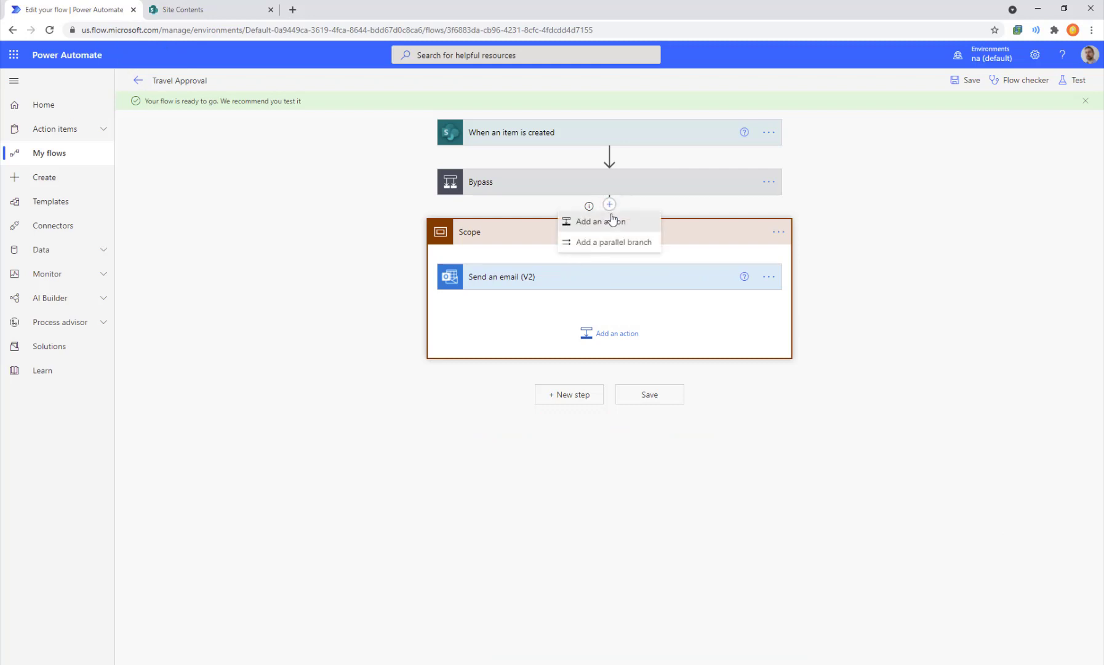
click(583, 219)
text(scope)
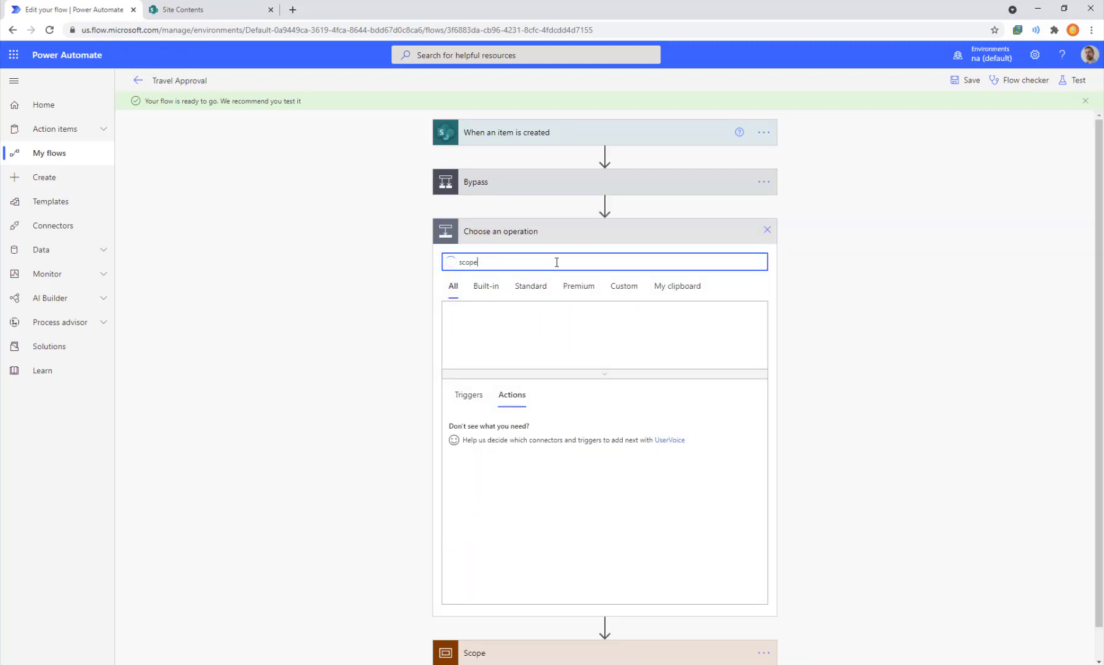
click(466, 425)
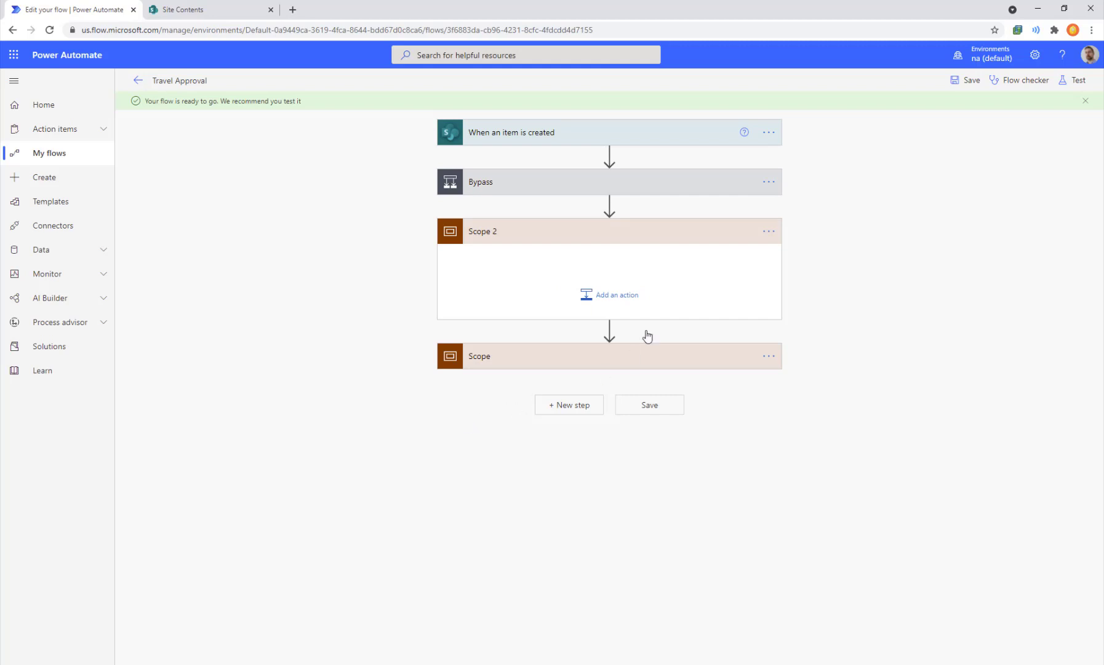
click(768, 232)
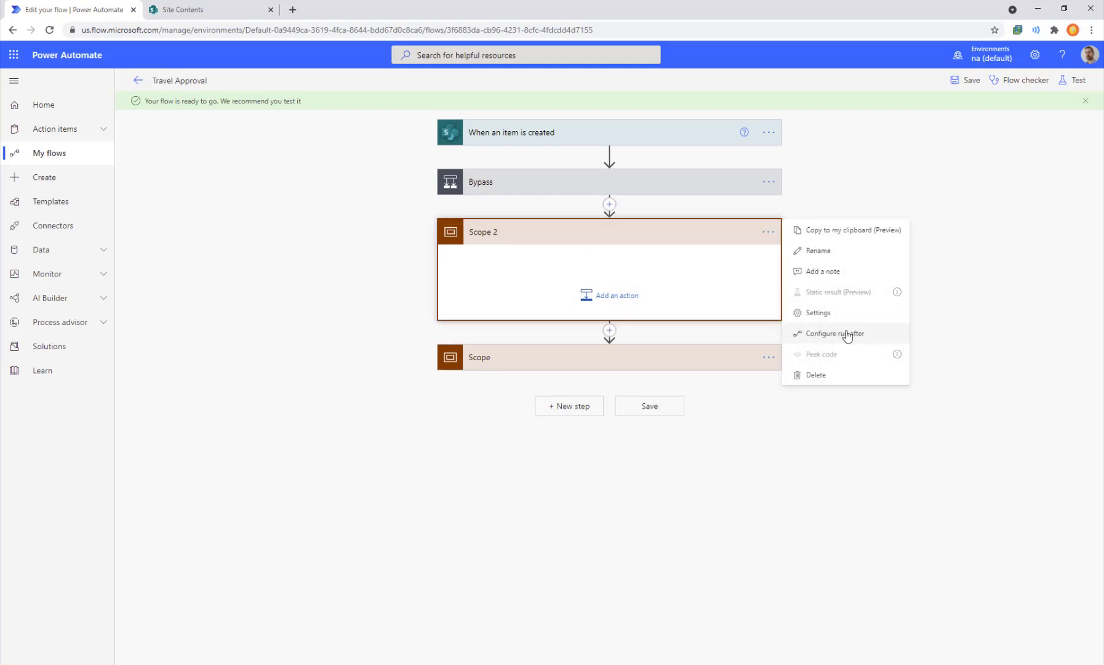
click(847, 335)
click(646, 268)
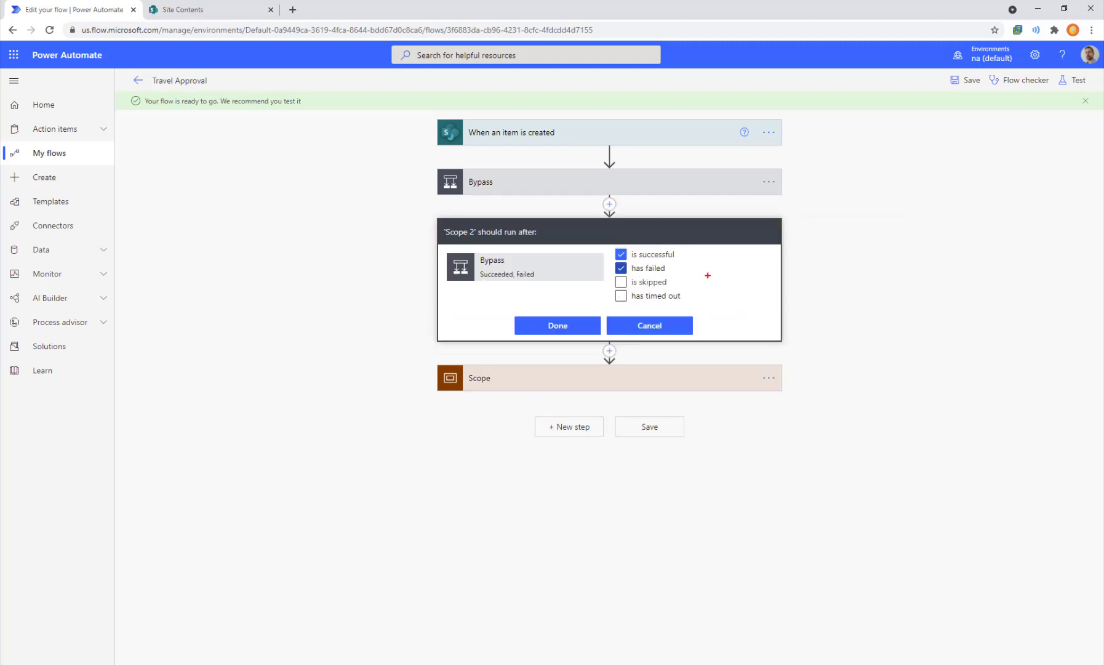
drag(702, 277, 596, 249)
mouse_move(706, 288)
mouse_down()
mouse_move(825, 301)
mouse_move(709, 303)
mouse_move(832, 315)
mouse_up()
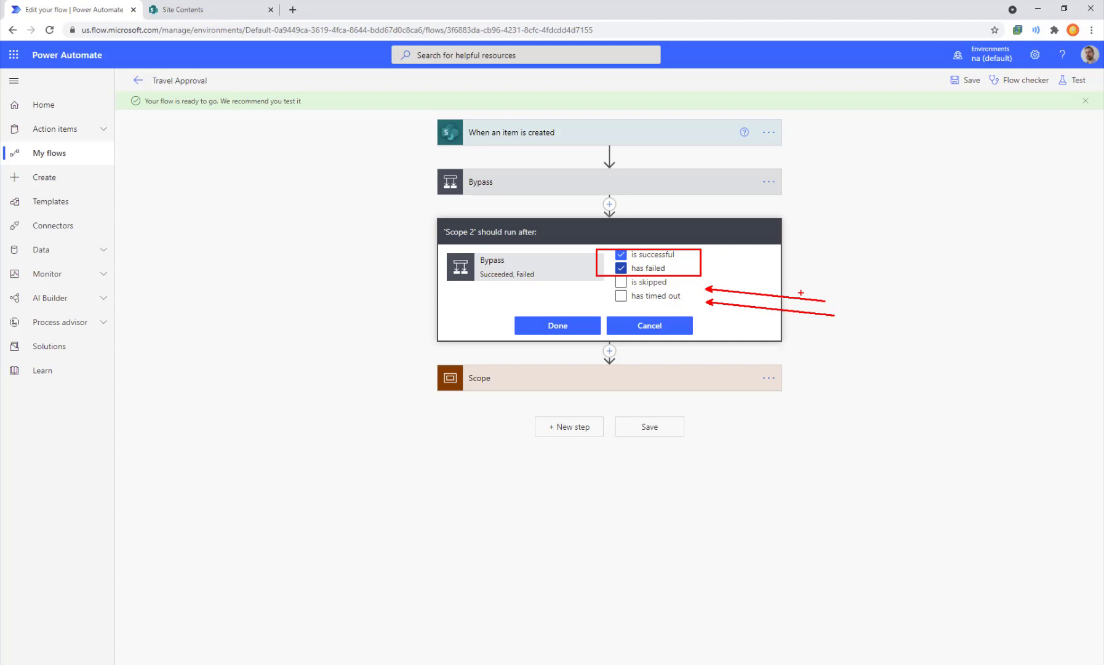
text(if/switch logic)
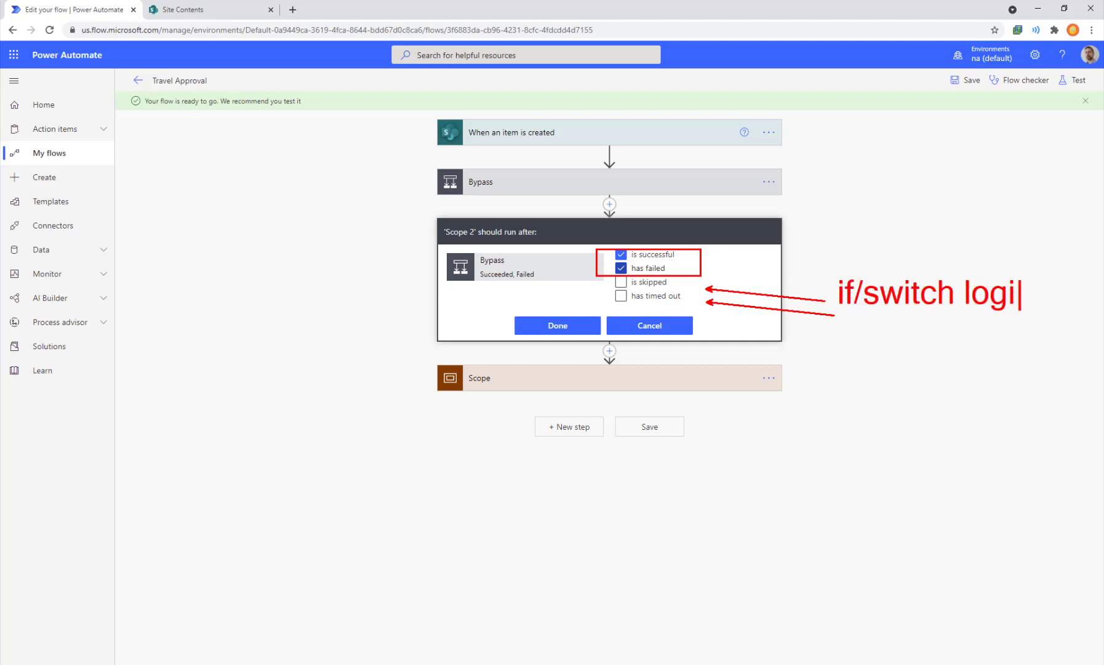
click(1032, 272)
click(845, 317)
text(rare)
key(Return)
text(HTTP P)
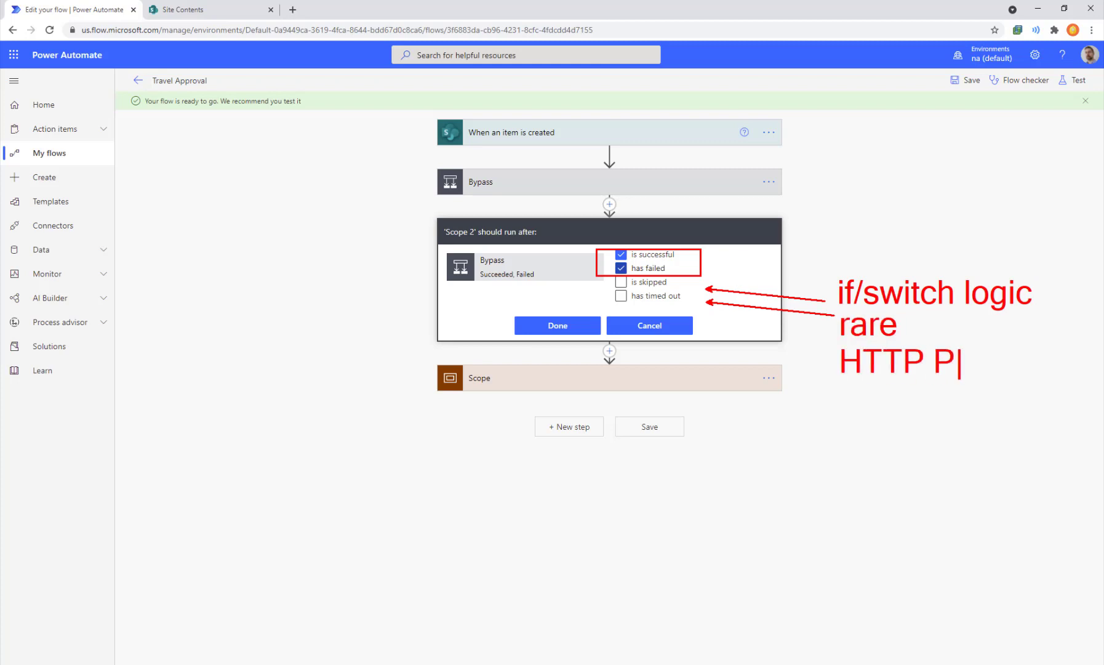
key(BackSpace)
text(post ext)
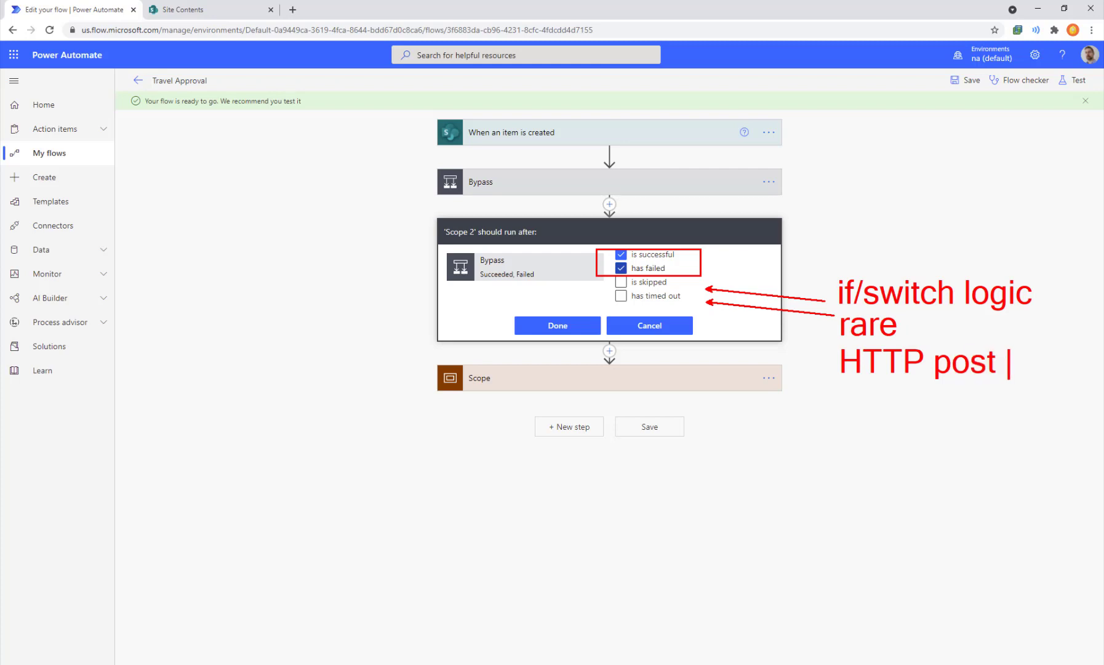
click(1049, 341)
key(Escape)
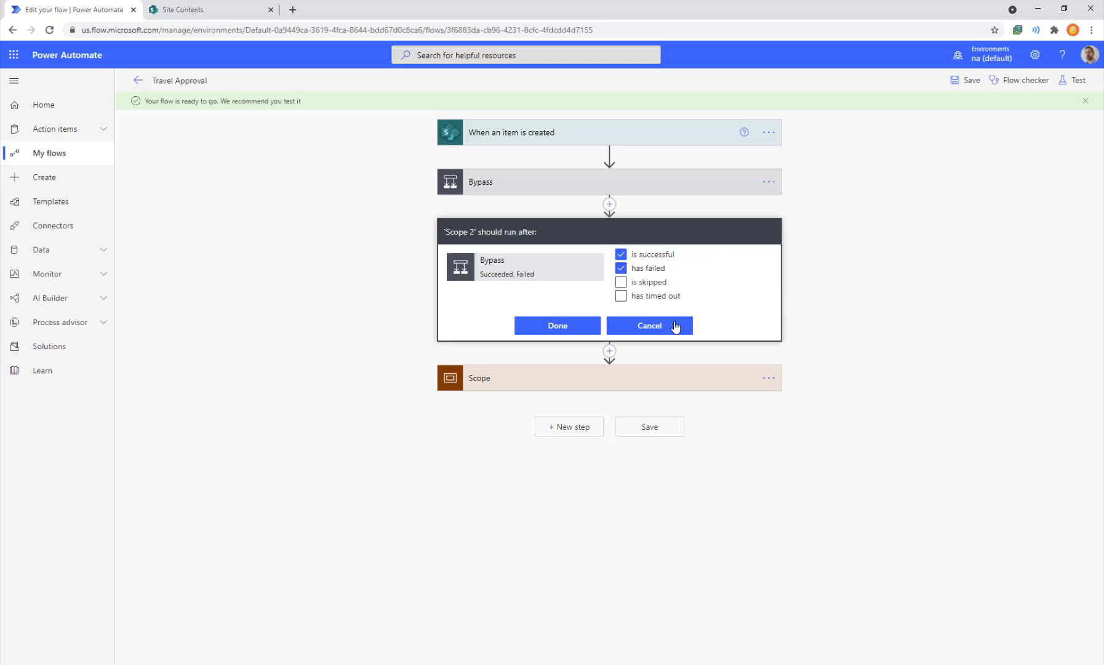
- Cancel the run-after changes, delete Scope 2, and expand the original Scope
click(674, 325)
click(767, 233)
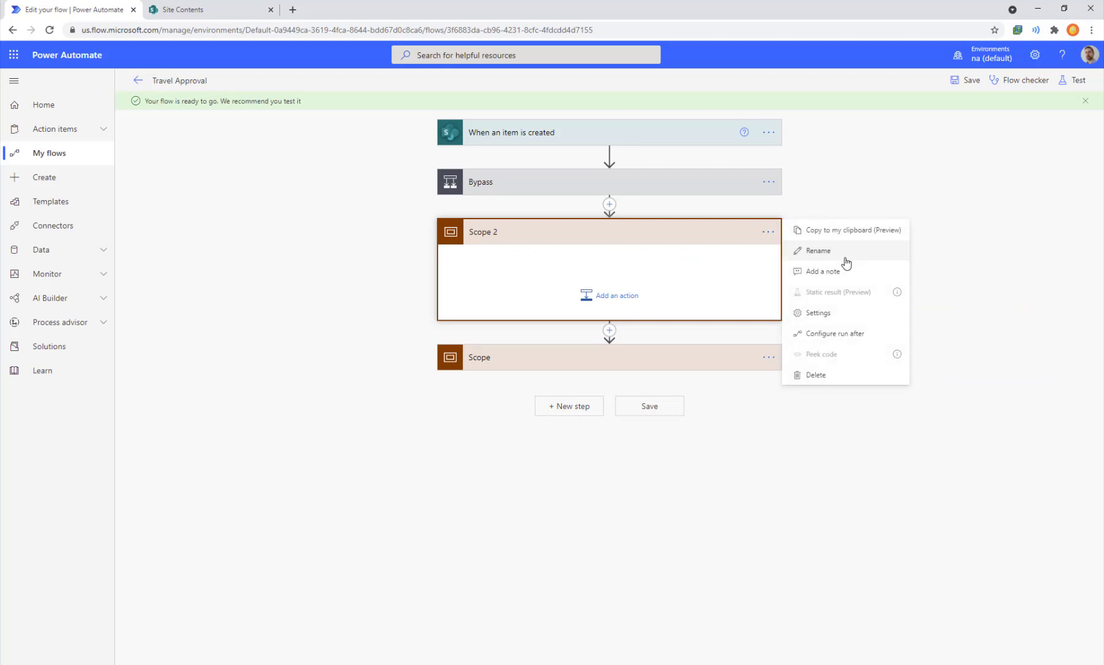
click(855, 371)
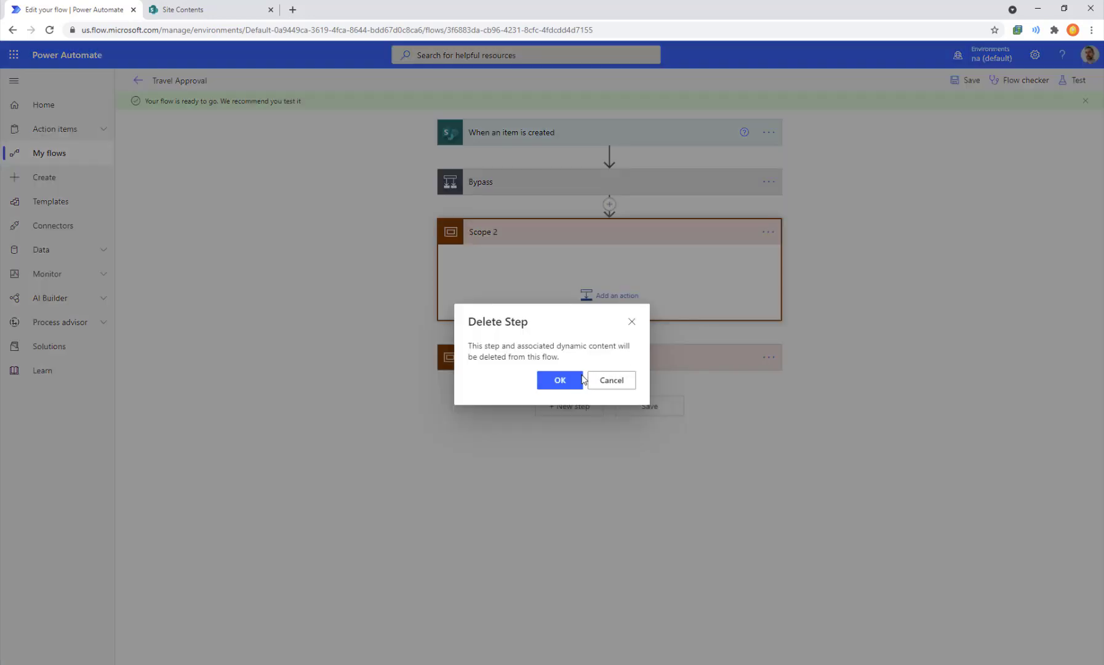
click(581, 380)
click(644, 240)
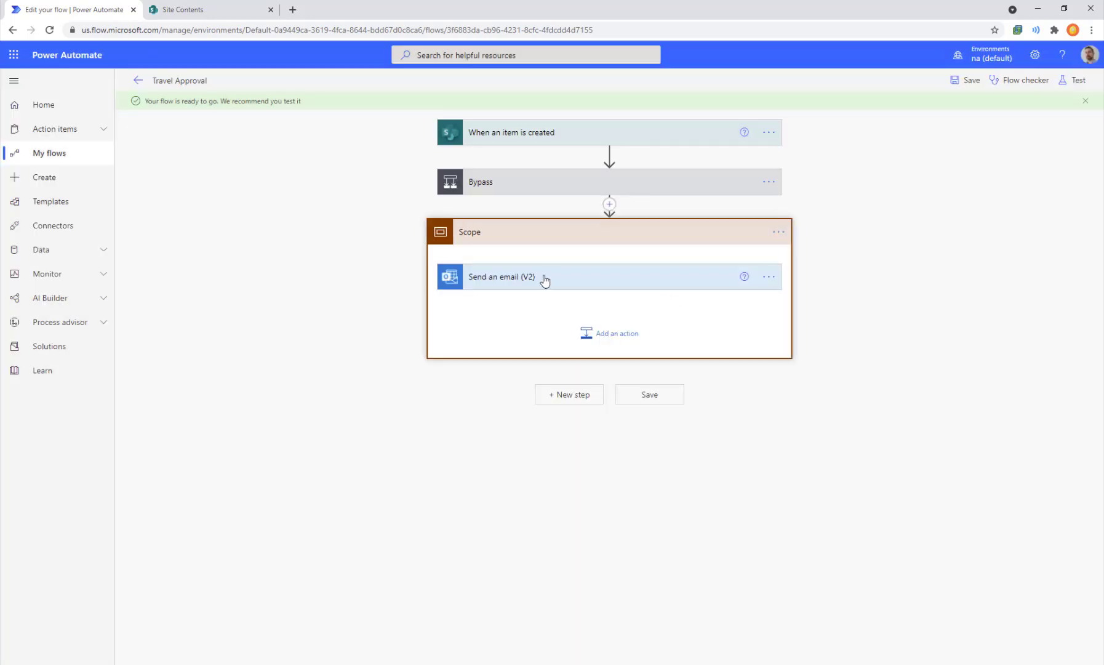